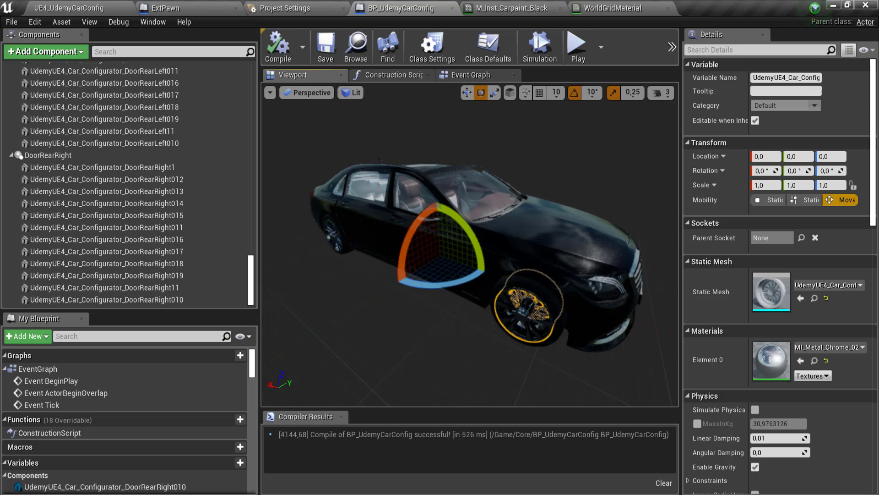
Return to the UE4_UdemyCarConfig garage level and orbit the viewport across the garage
click(46, 7)
right_drag(424, 184, 409, 245)
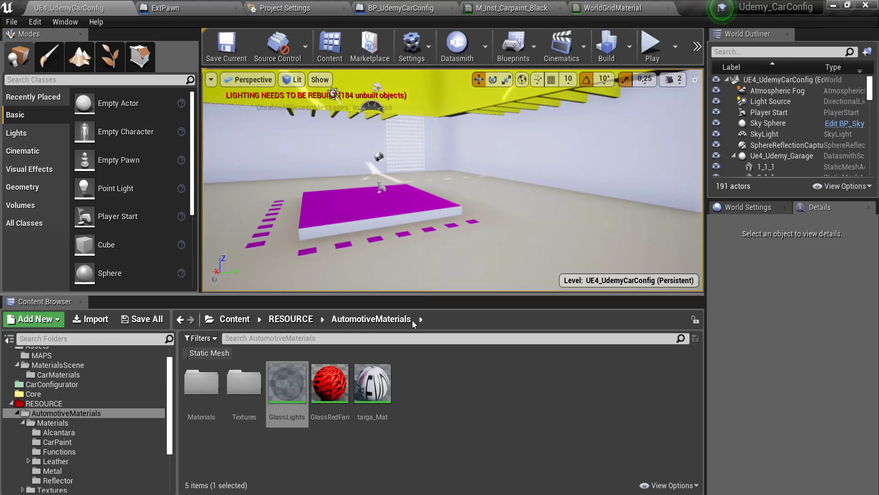
Enlarge the viewport, select yellow wall 87_1_1, and bring up its Lighting details
drag(413, 297, 415, 406)
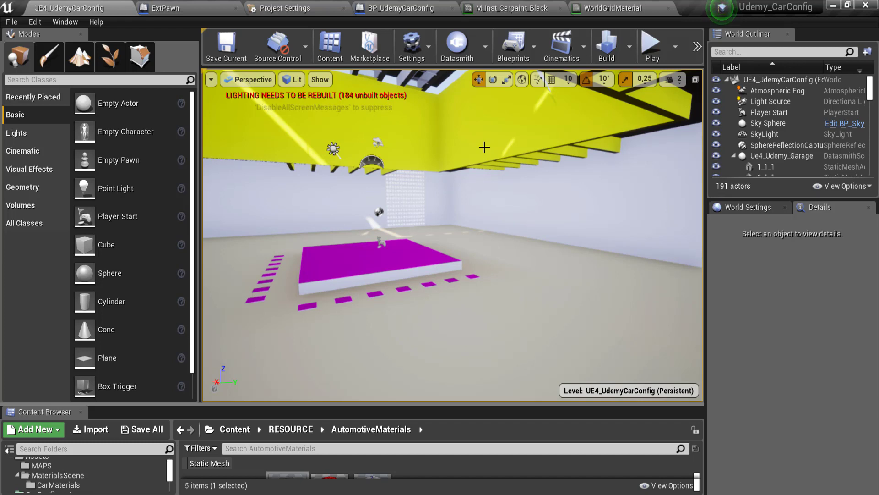
click(378, 143)
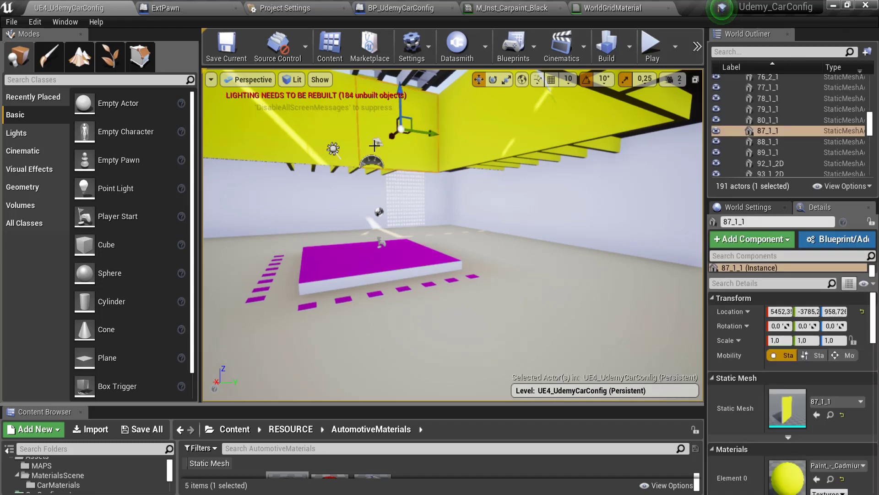
drag(875, 326, 860, 404)
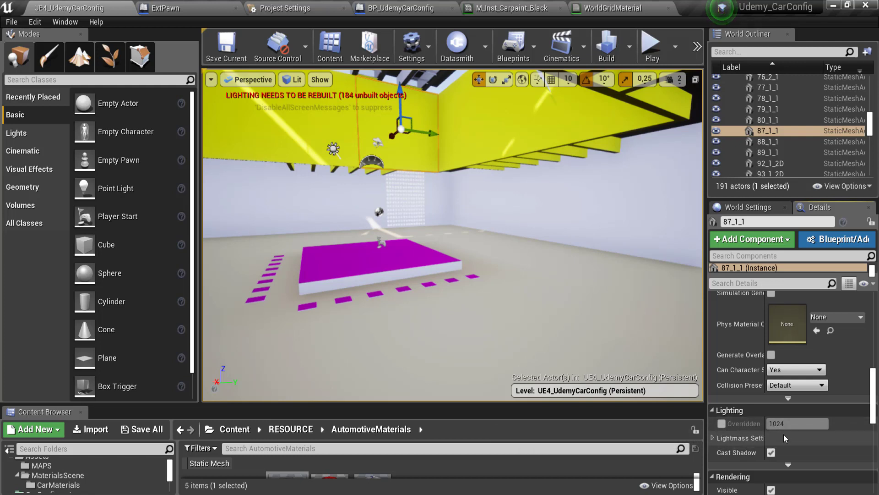
scroll(788, 331, up, 3)
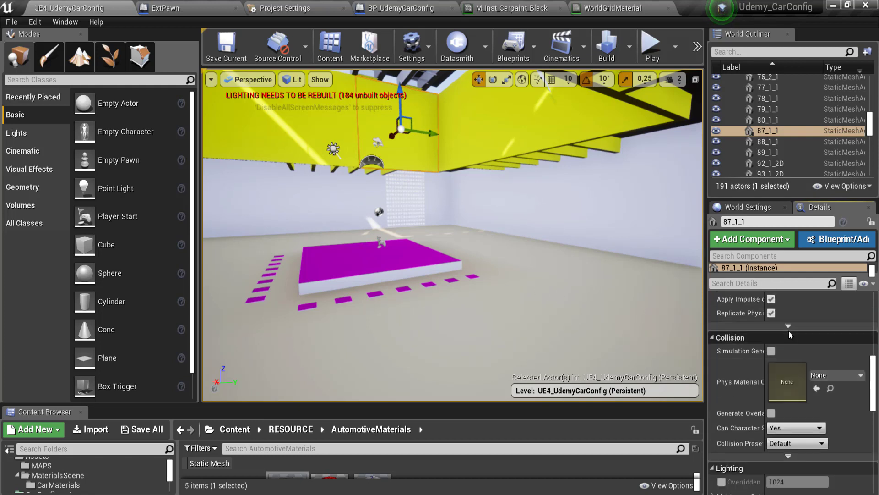
scroll(792, 330, up, 3)
scroll(792, 329, up, 3)
scroll(793, 339, up, 3)
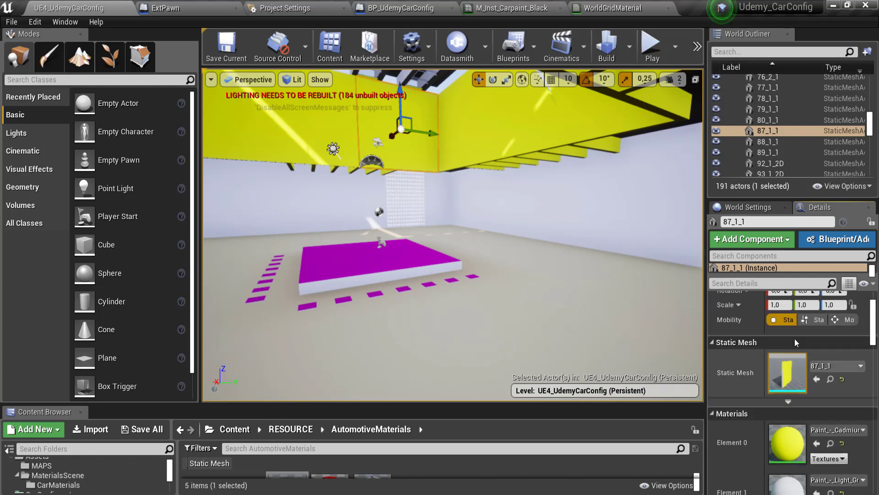
Inspect wall 87_1_1's static mesh Light Map Resolution, leave it at 1024, and close the editor
double_click(793, 370)
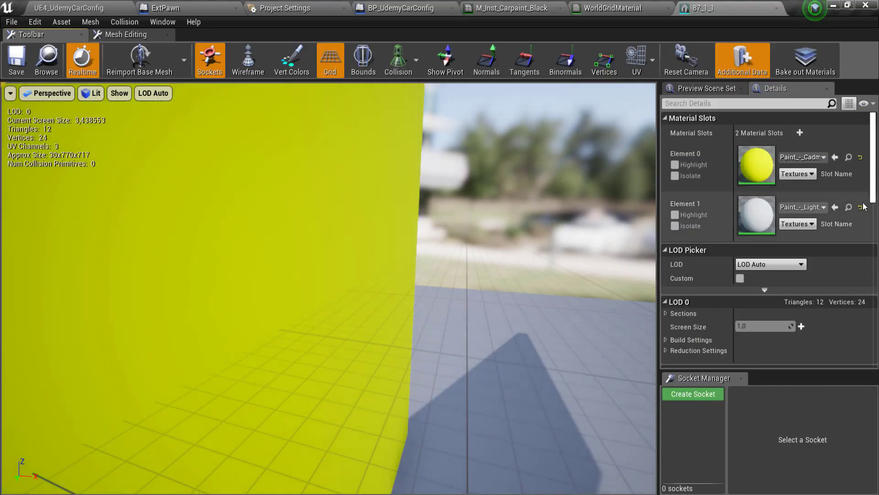
drag(874, 186, 867, 274)
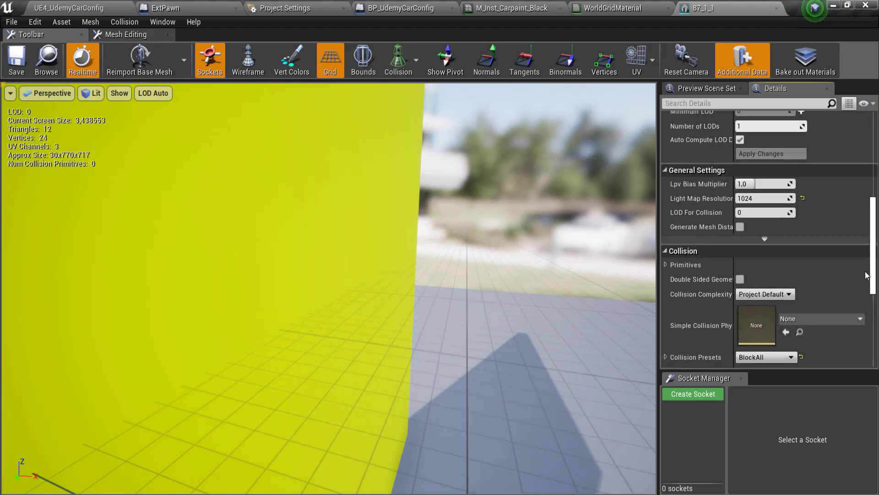
drag(867, 275, 870, 276)
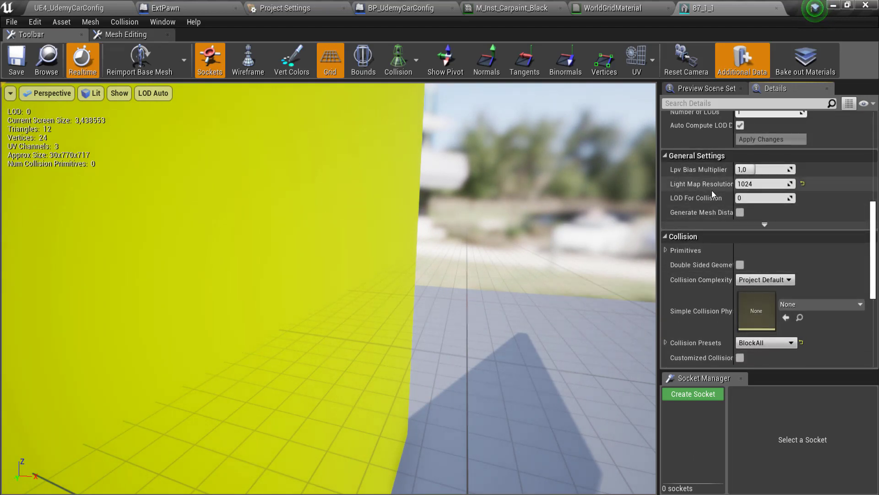
click(761, 184)
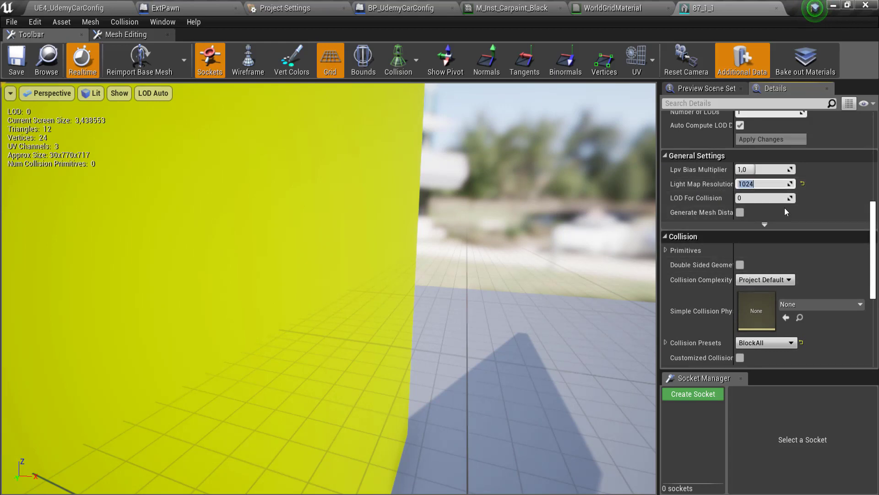
click(777, 14)
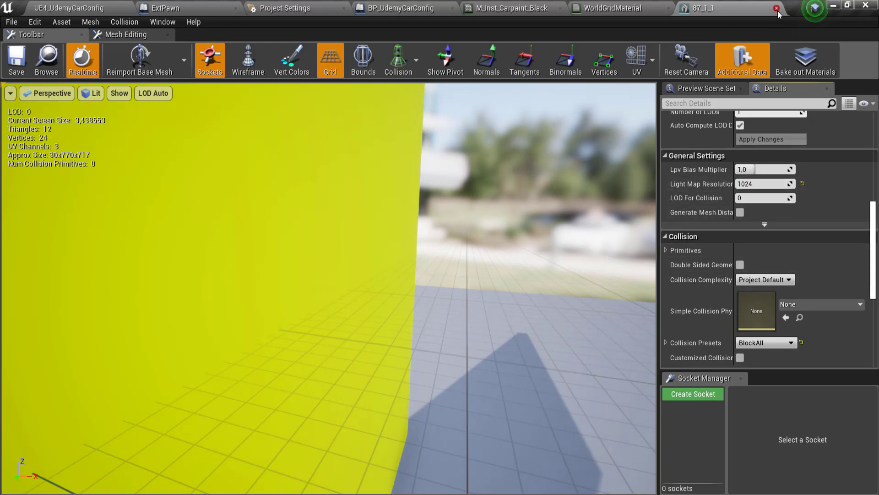
click(777, 11)
click(69, 7)
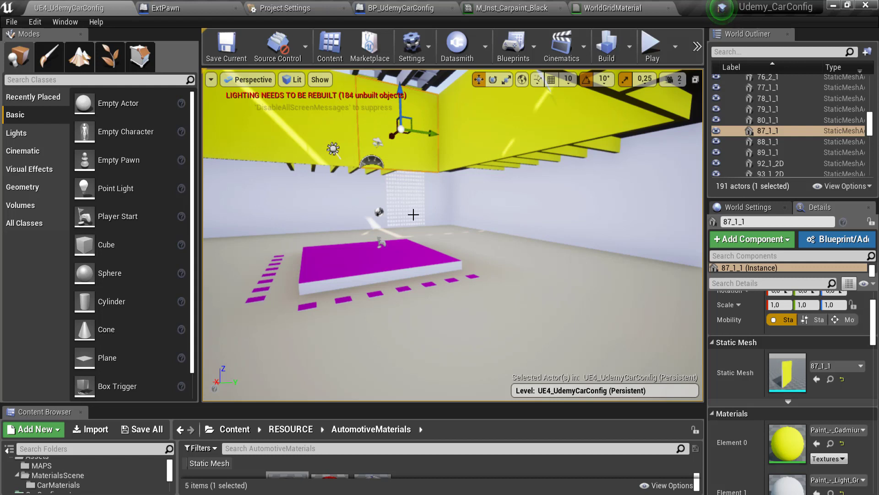
Switch the viewport view mode to Optimization Viewmodes > Lightmap Density
click(296, 83)
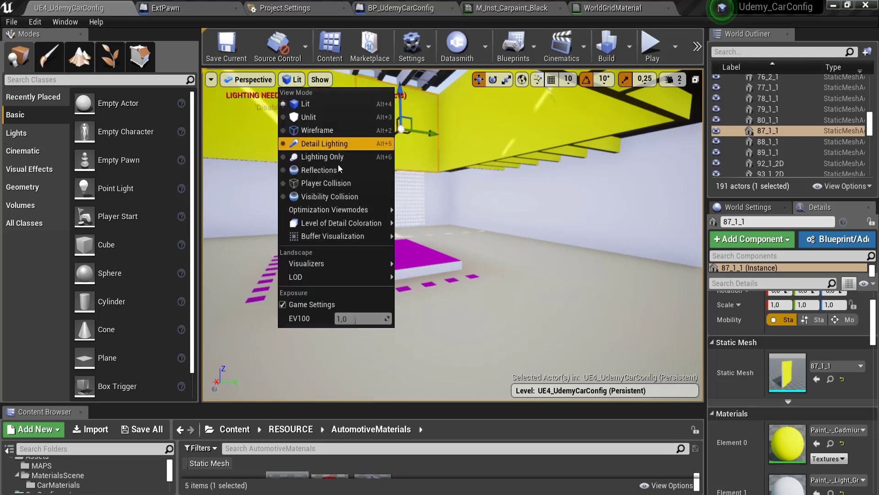
mouse_move(340, 210)
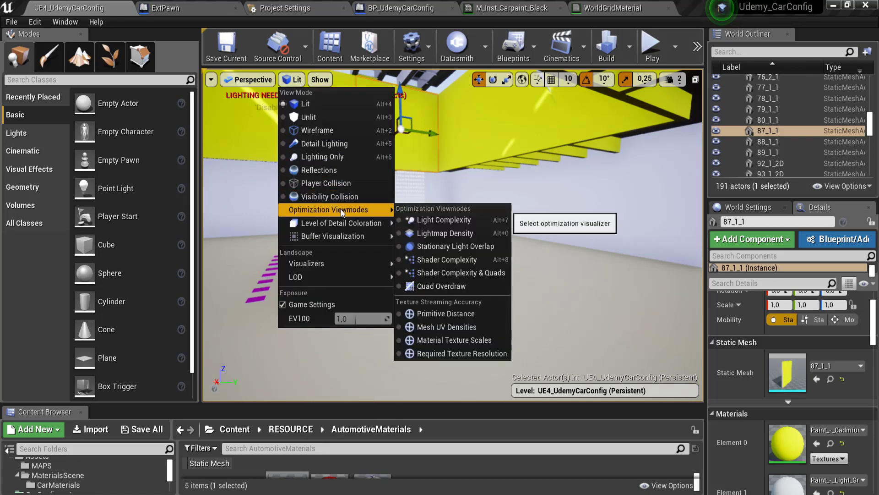
click(454, 232)
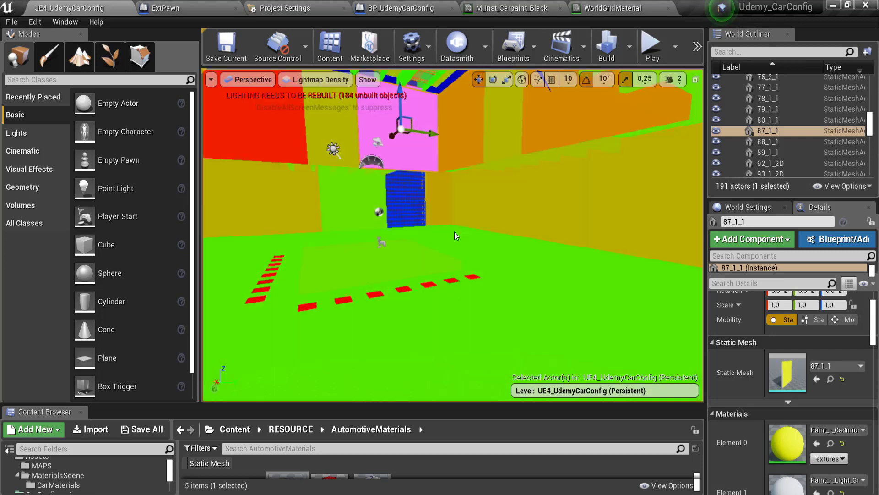
right_drag(458, 230, 460, 228)
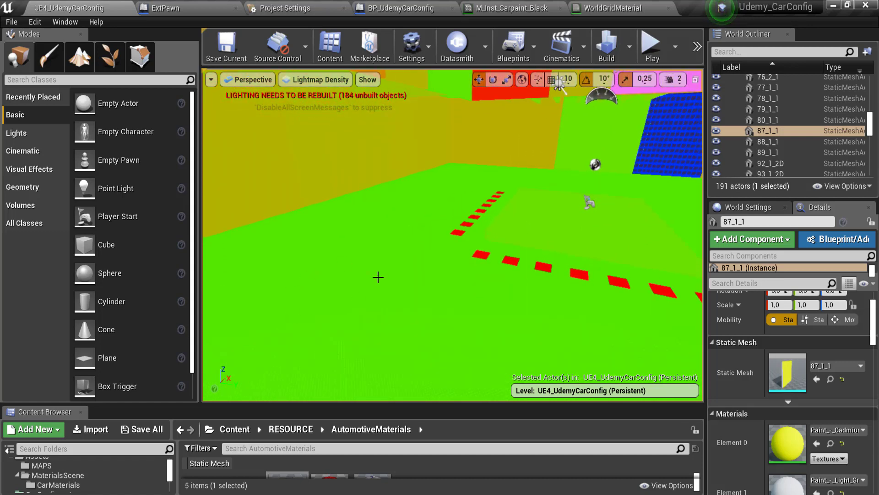
right_drag(378, 276, 378, 277)
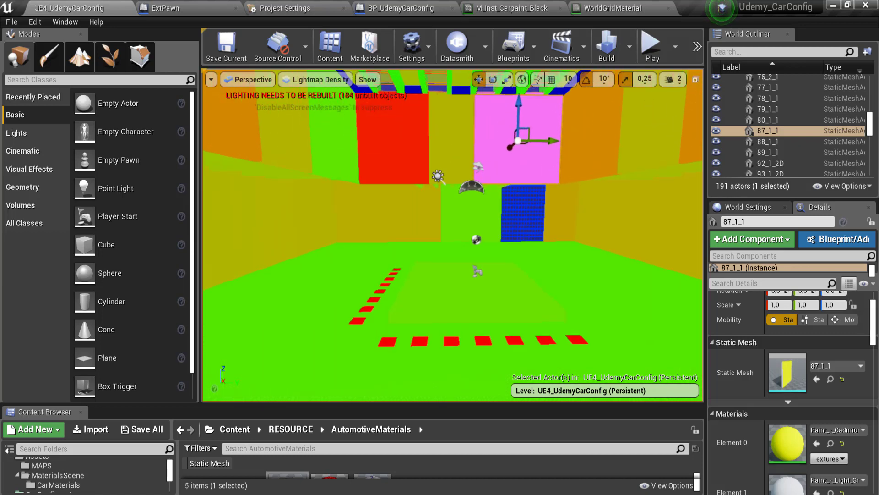
right_drag(330, 276, 330, 277)
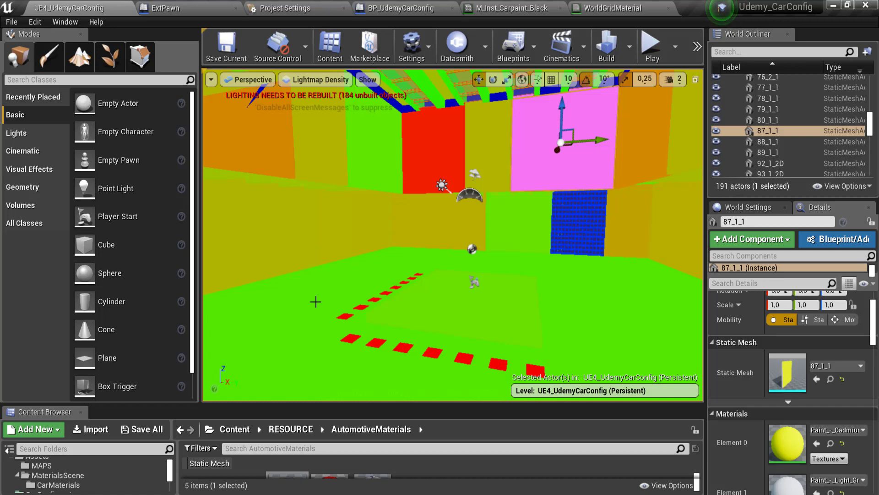
mouse_move(350, 316)
right_down()
mouse_move(320, 293)
mouse_move(321, 320)
mouse_move(478, 169)
right_up()
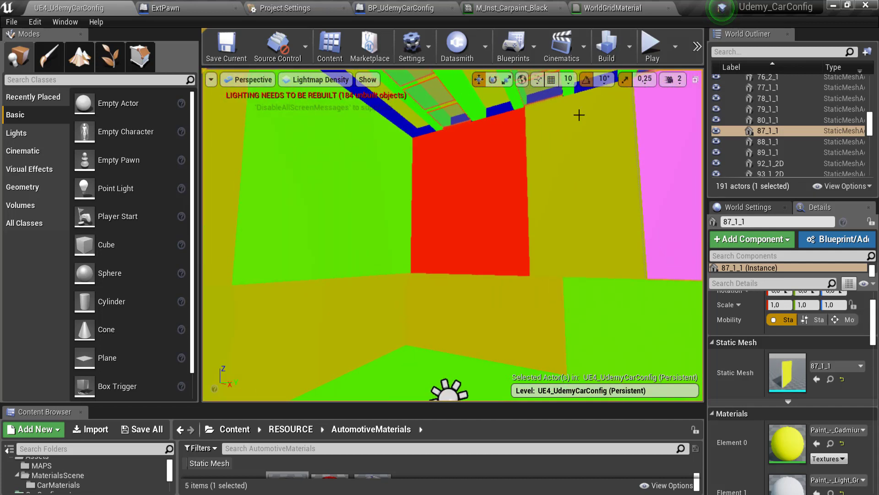
Frame the red and pink walls and select pink wall 88_1_1
click(478, 170)
right_drag(543, 163, 507, 188)
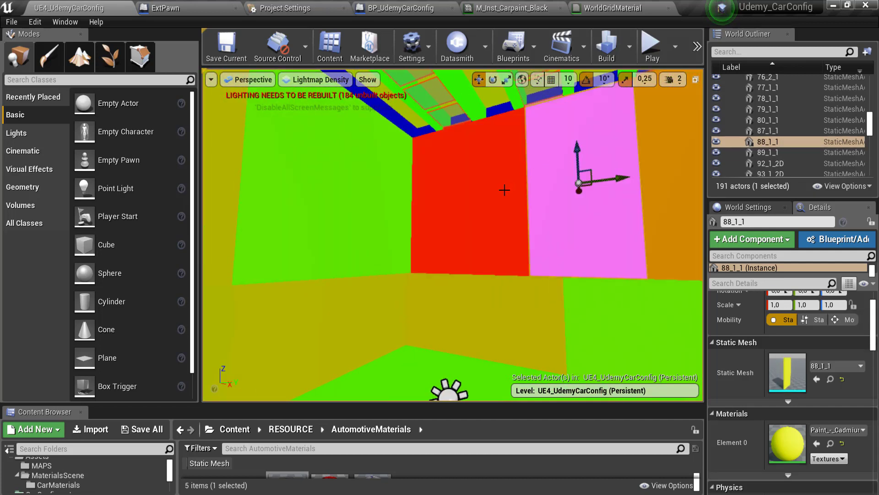
right_drag(380, 169, 381, 168)
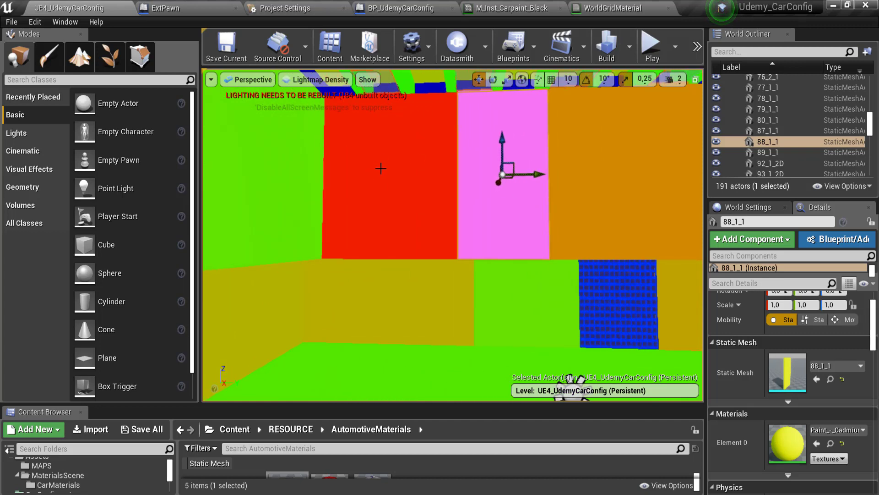
right_drag(431, 223, 375, 281)
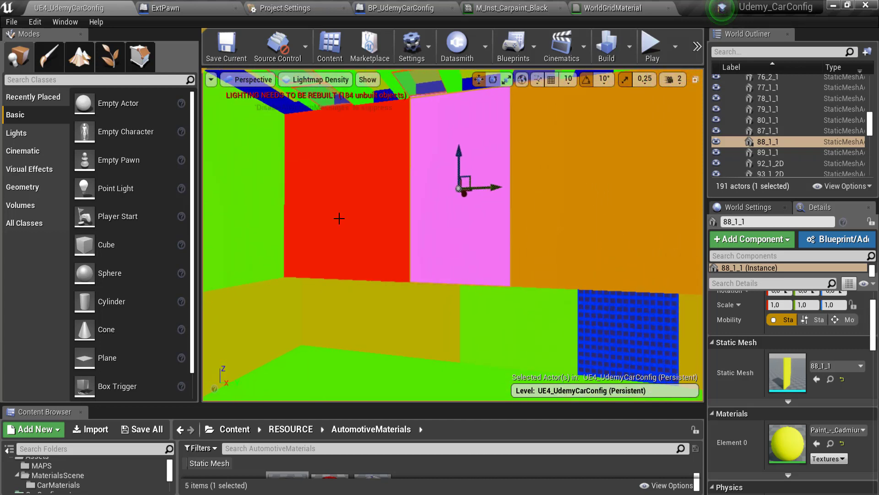
click(353, 198)
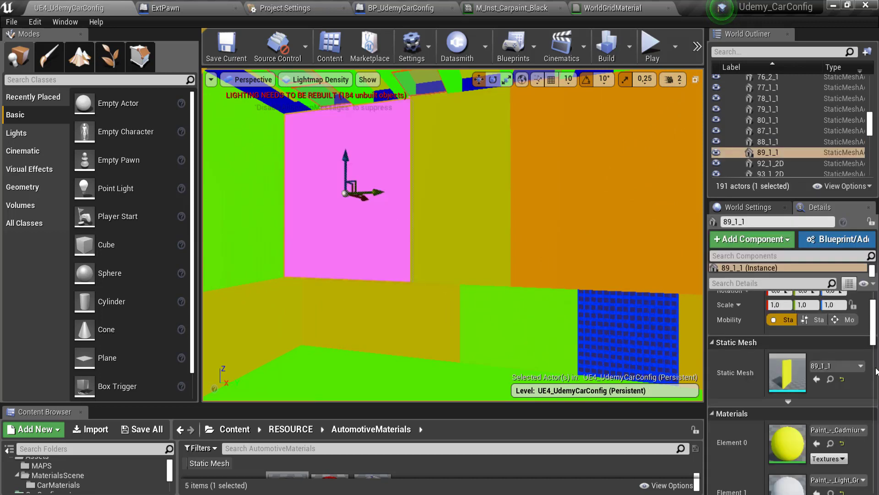
drag(876, 336, 864, 409)
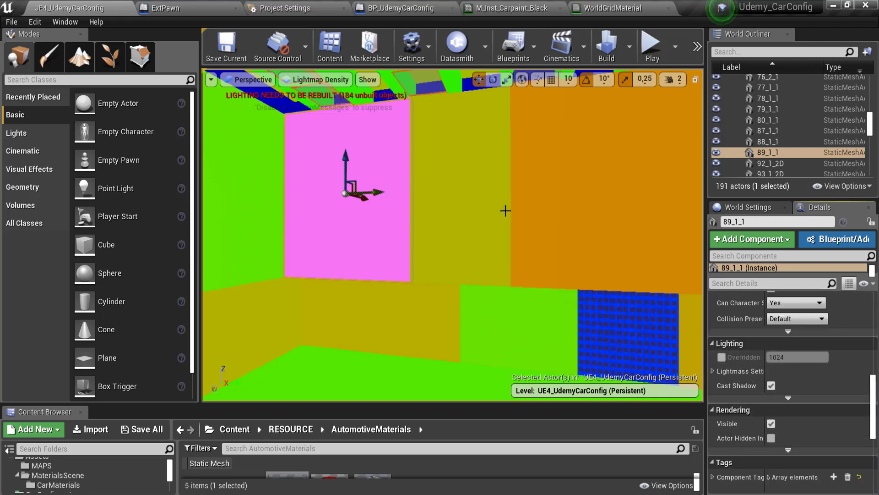
click(451, 155)
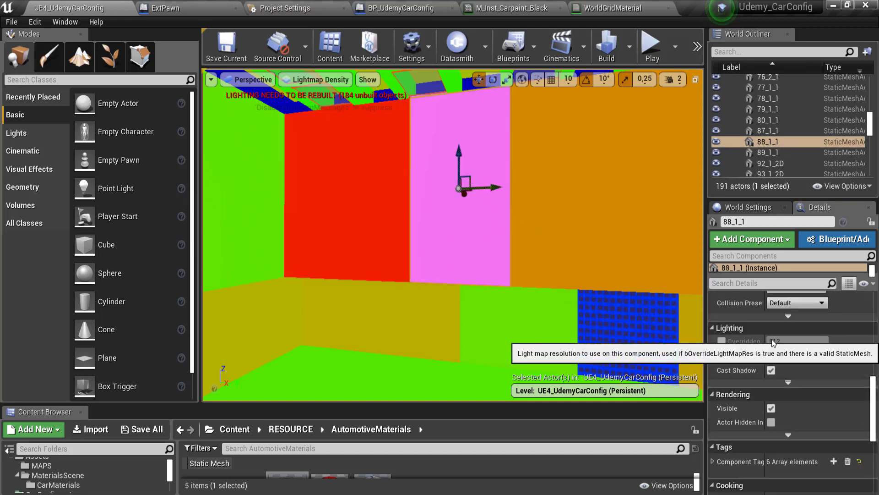
Override wall 88_1_1's lightmap resolution to 64 and deselect to see its density colour
click(721, 340)
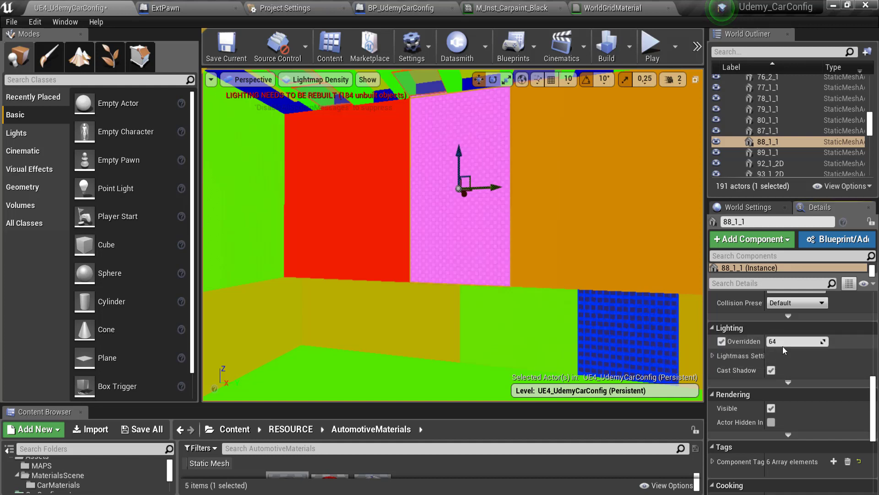
click(782, 342)
text(64)
key(Return)
click(516, 261)
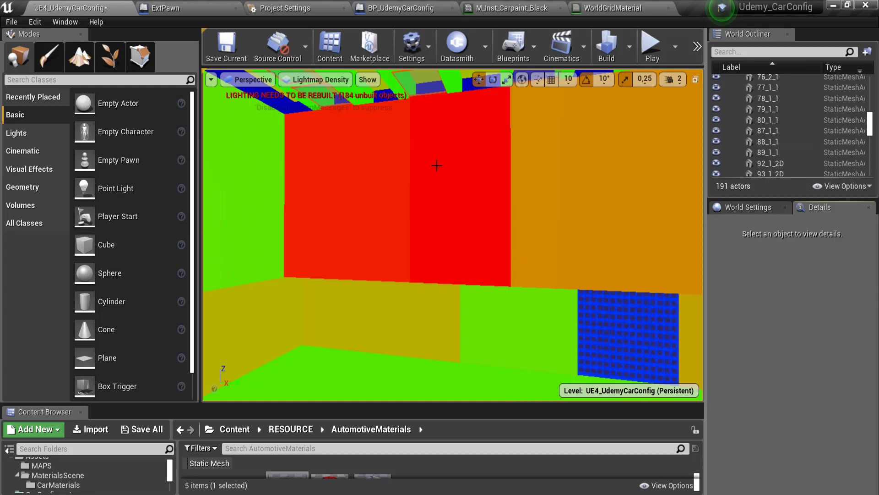
Undo back to wall 88_1_1, untick its Overridden Light Map Res, and deselect it
key(ctrl+z)
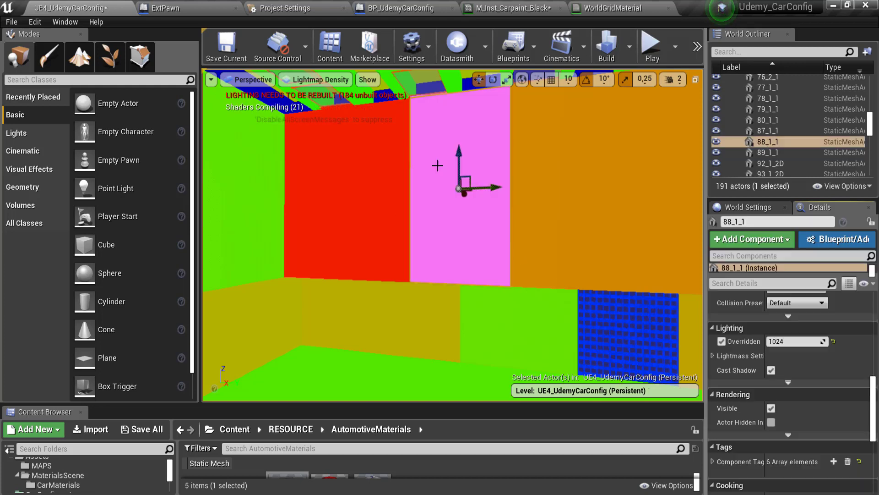
key(ctrl+z)
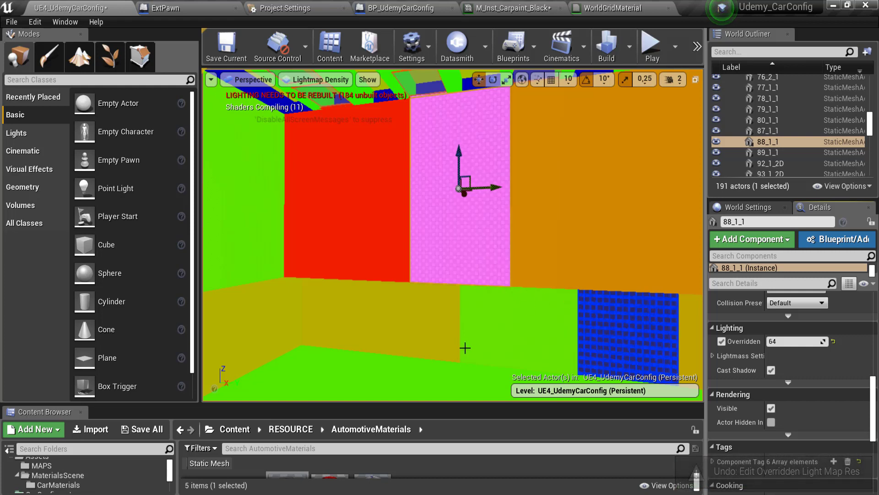
click(722, 341)
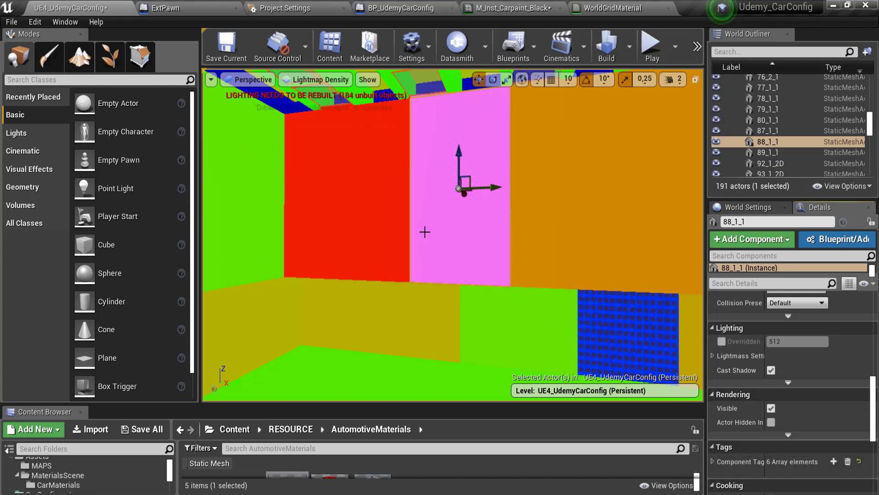
key(Escape)
right_drag(474, 223, 471, 229)
scroll(472, 229, down, 5)
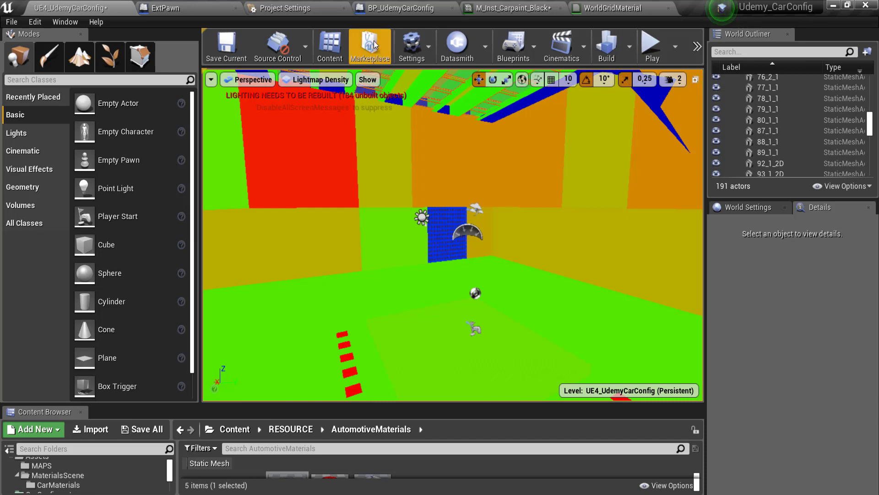
click(385, 164)
ctrl+click(438, 159)
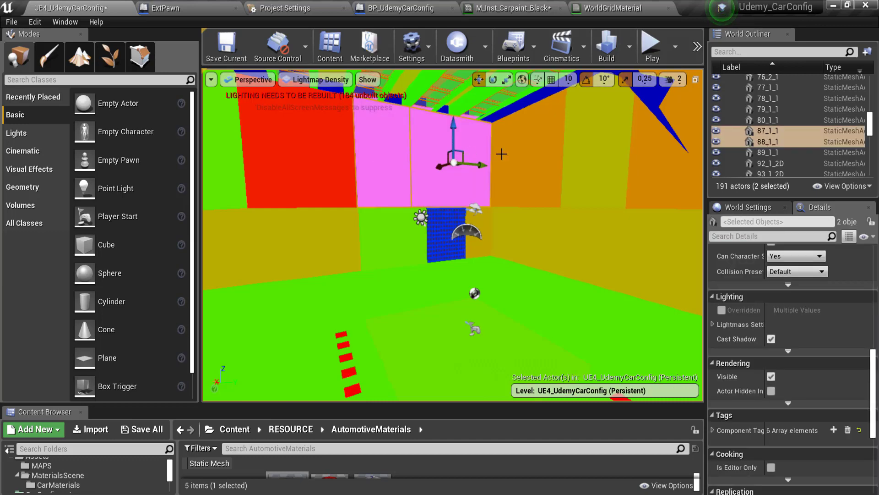
scroll(787, 384, down, 3)
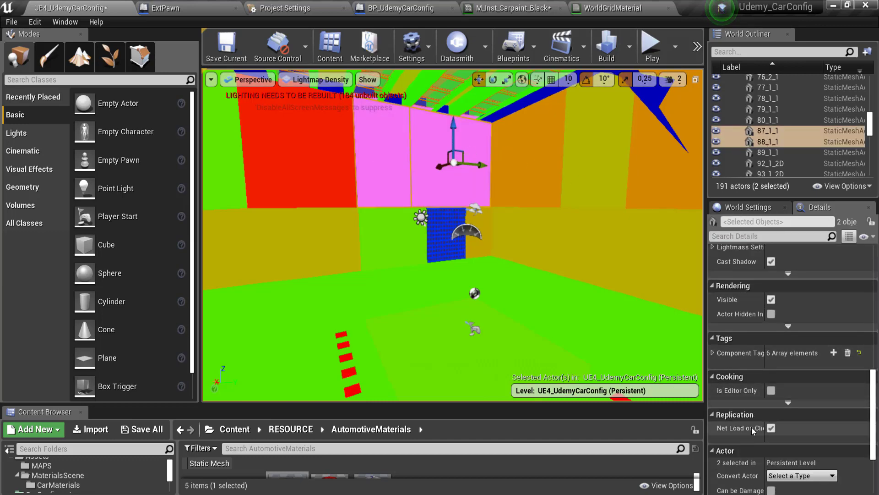
scroll(752, 427, down, 2)
scroll(757, 427, down, 2)
scroll(772, 405, up, 2)
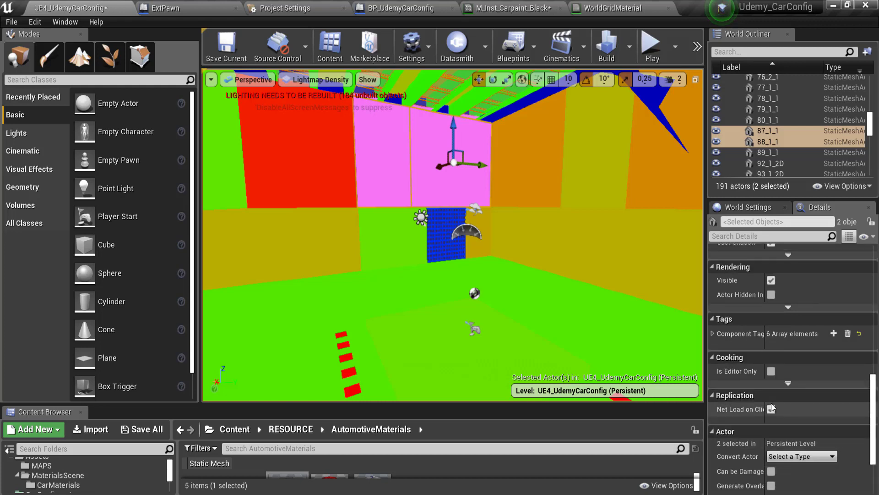
scroll(771, 402, up, 2)
scroll(771, 402, up, 1)
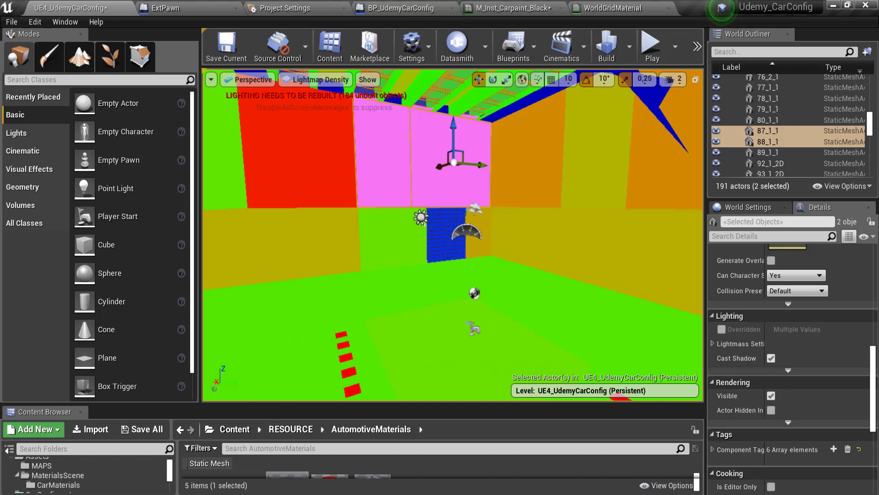
click(276, 324)
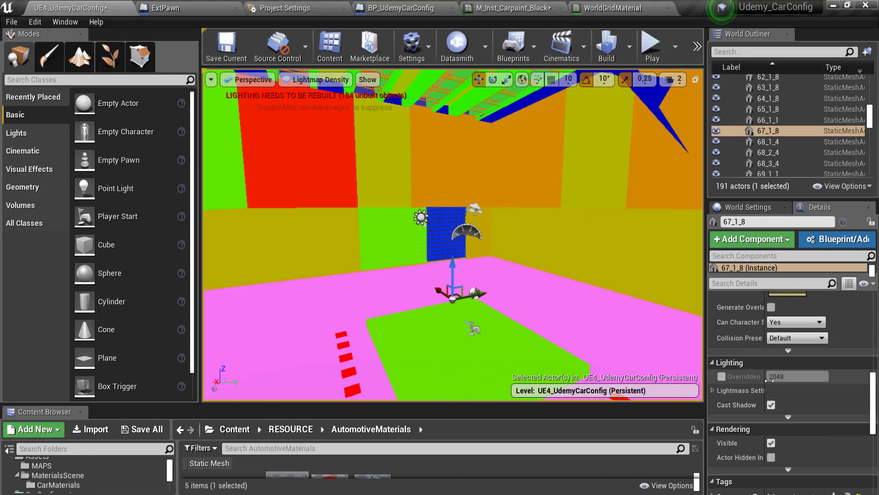
Select floor mesh 67_1_8, enable Overridden Light Map Res at 4096, and deselect it
mouse_move(458, 275)
right_down()
mouse_move(440, 293)
mouse_move(503, 321)
mouse_move(476, 302)
right_up()
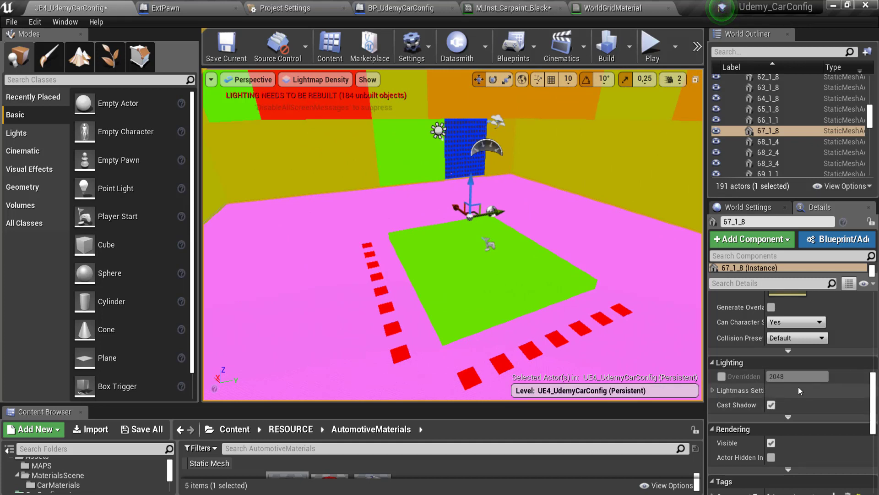
key(Escape)
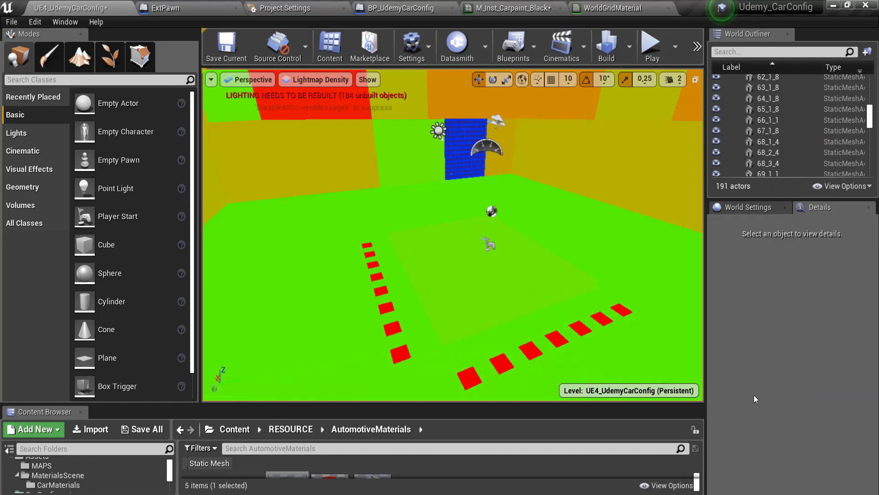
right_drag(384, 222, 348, 216)
right_drag(454, 229, 613, 88)
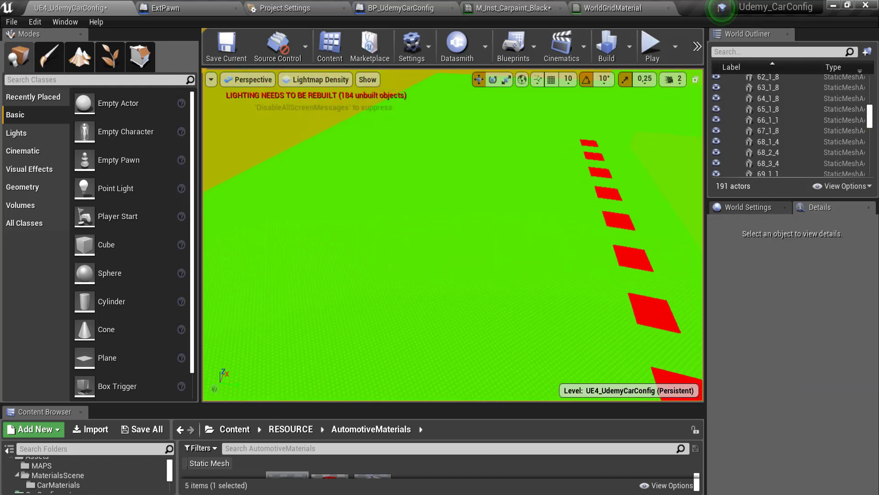
right_drag(454, 229, 504, 234)
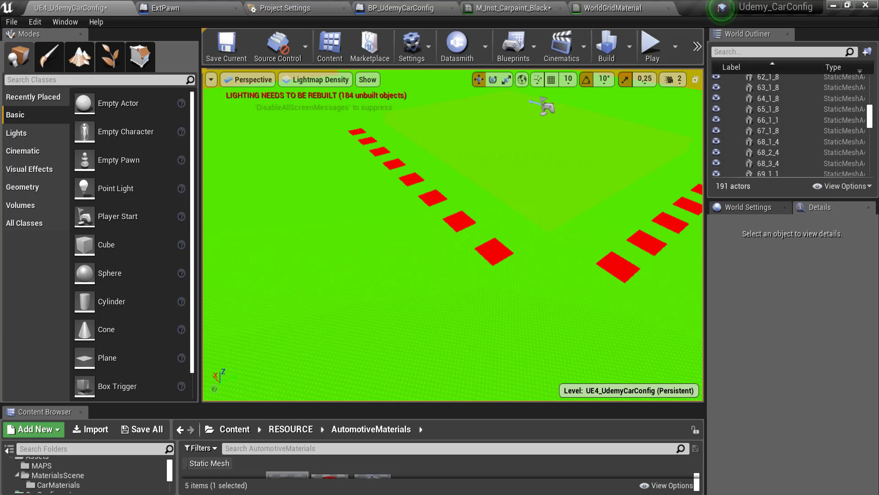
click(768, 130)
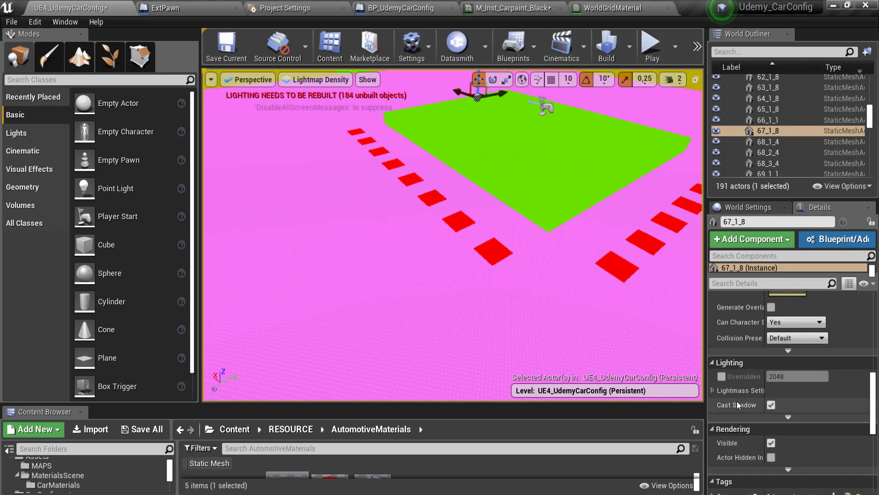
click(723, 376)
click(815, 378)
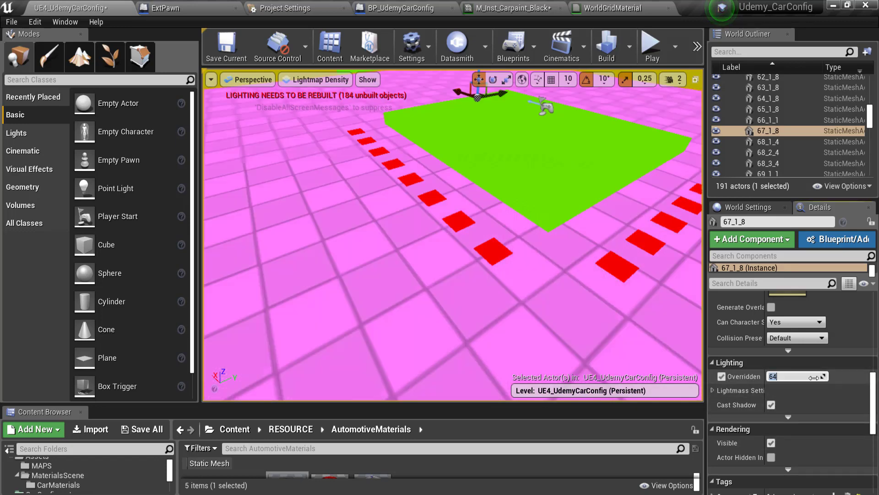
text(4096)
key(Return)
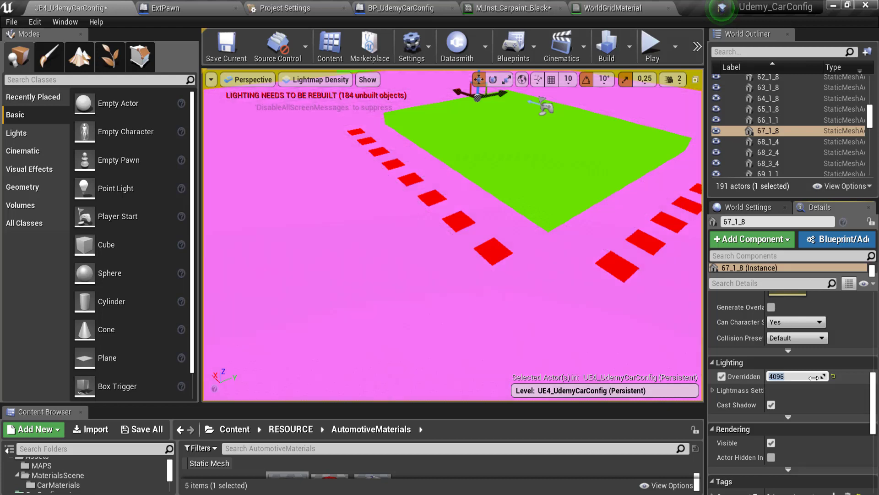
click(371, 226)
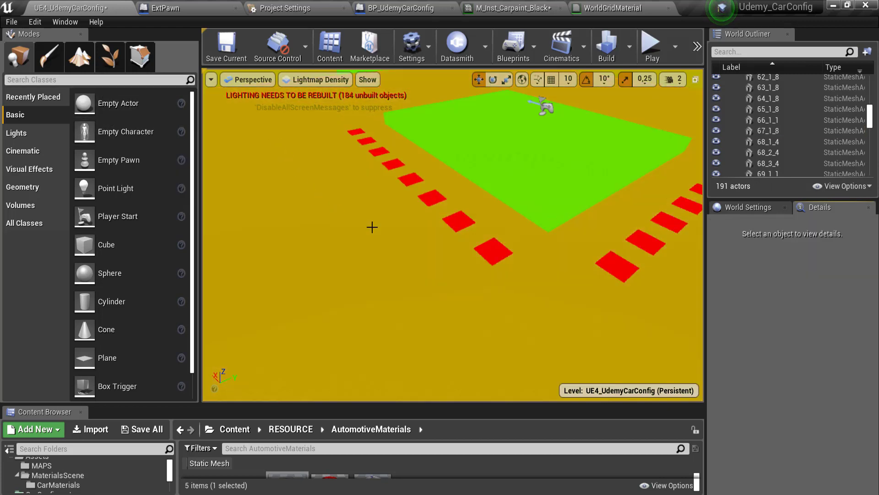
mouse_move(371, 226)
right_down()
mouse_move(371, 174)
mouse_move(396, 183)
right_up()
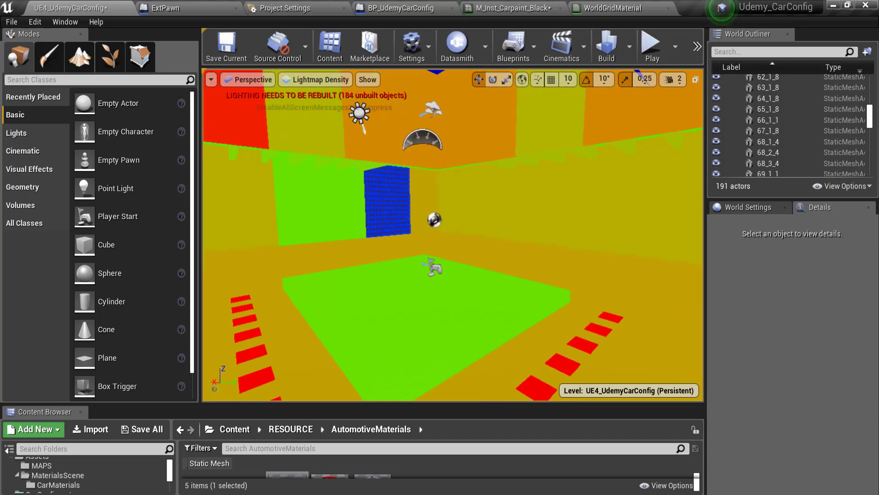
right_drag(450, 194, 440, 195)
click(449, 194)
right_drag(495, 196, 485, 196)
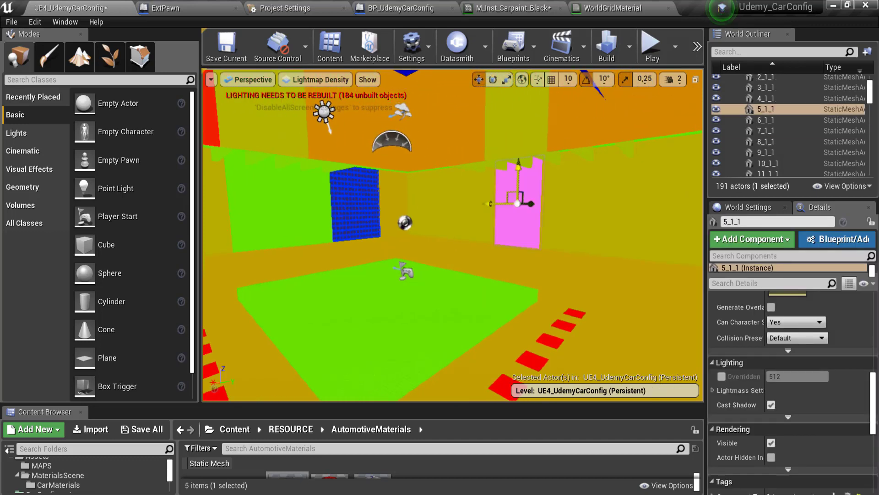
key(Escape)
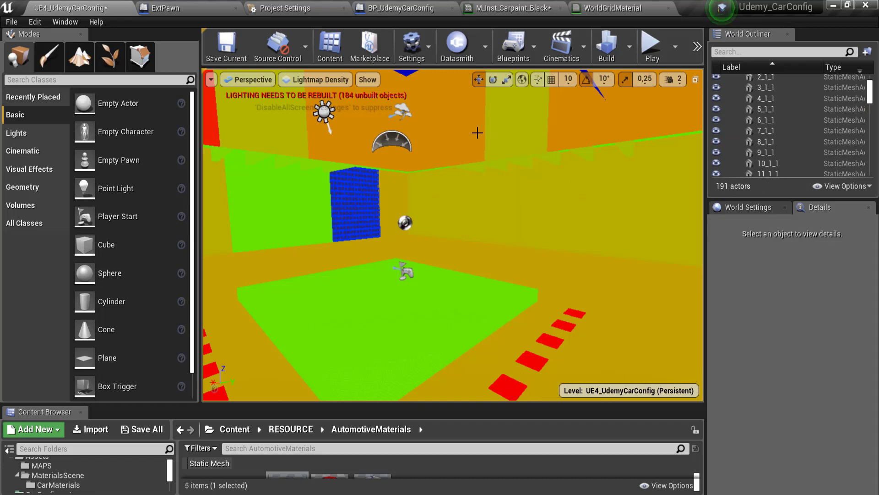
right_drag(576, 224, 345, 219)
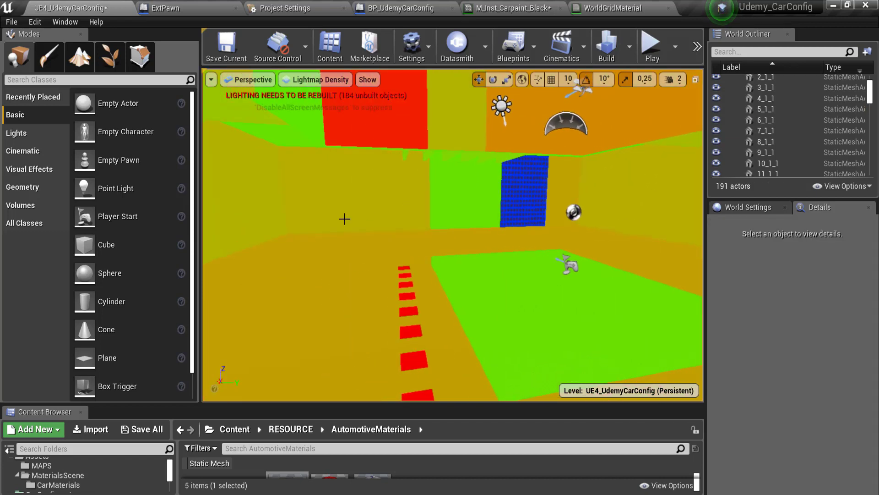
click(348, 256)
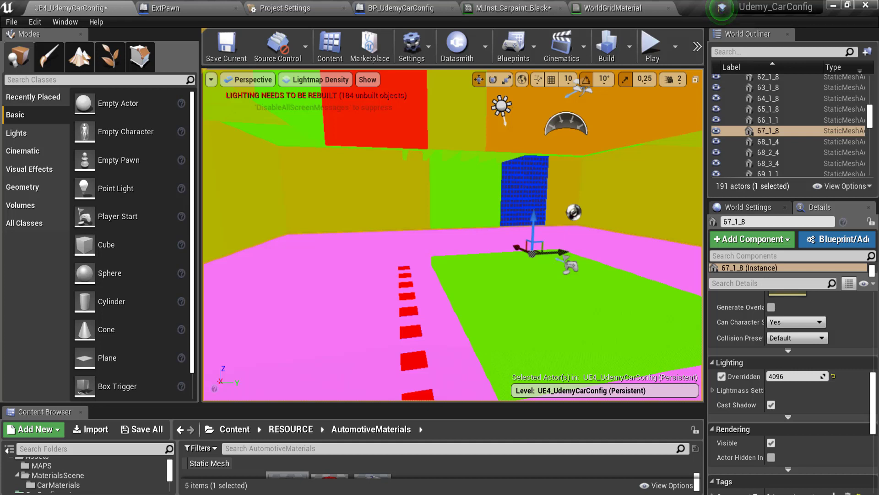
click(318, 315)
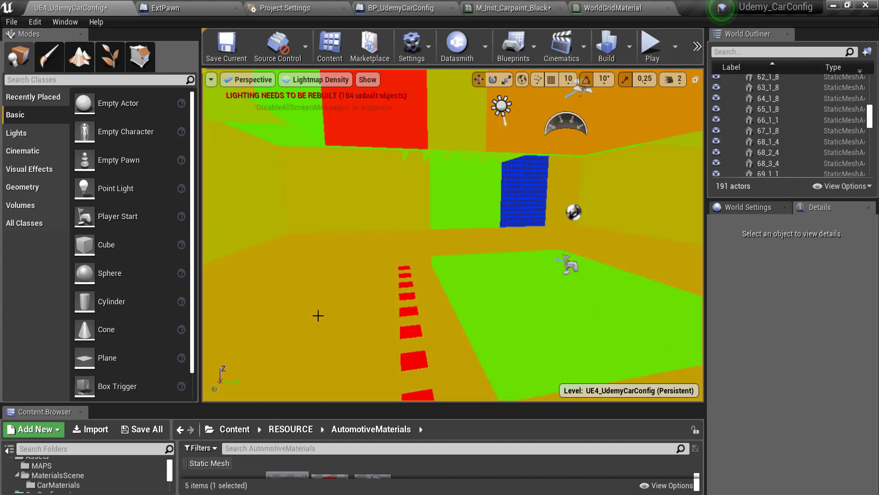
right_drag(280, 314, 321, 334)
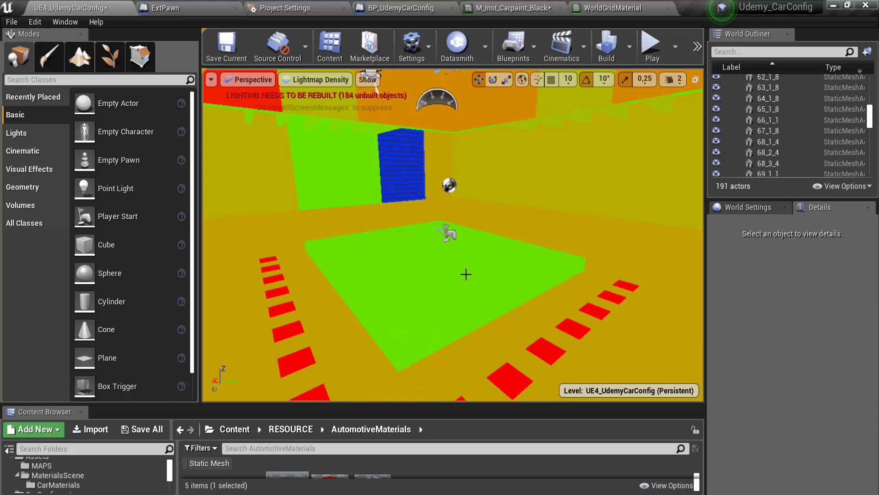
drag(466, 274, 439, 311)
mouse_move(439, 311)
right_down()
mouse_move(458, 274)
mouse_move(485, 293)
right_up()
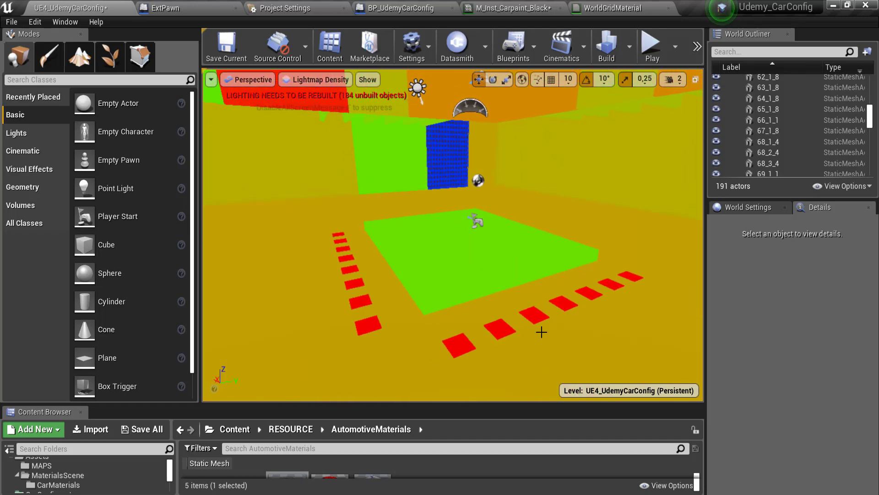
mouse_move(520, 255)
right_down()
mouse_move(503, 238)
mouse_move(550, 242)
mouse_move(508, 238)
right_up()
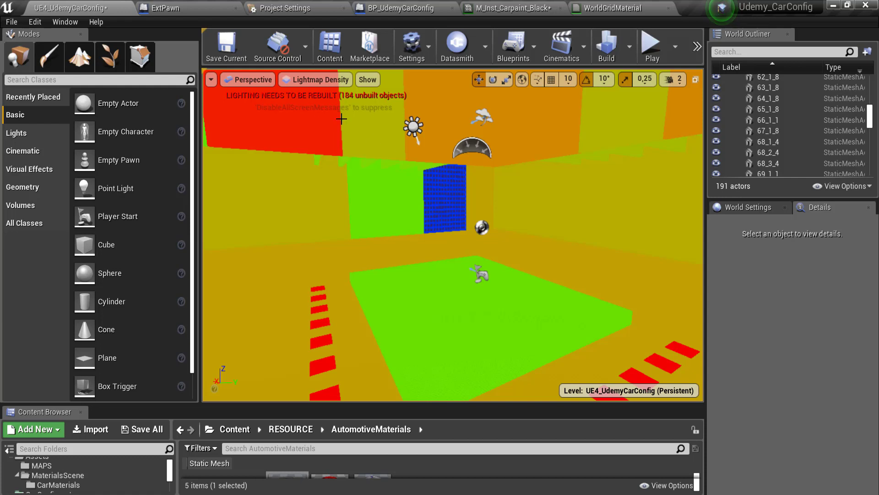
click(266, 83)
click(305, 73)
click(304, 77)
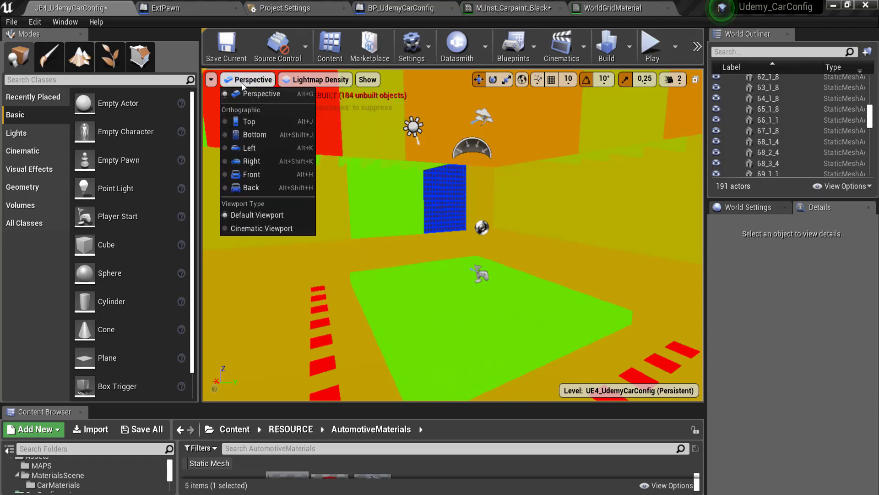
click(306, 104)
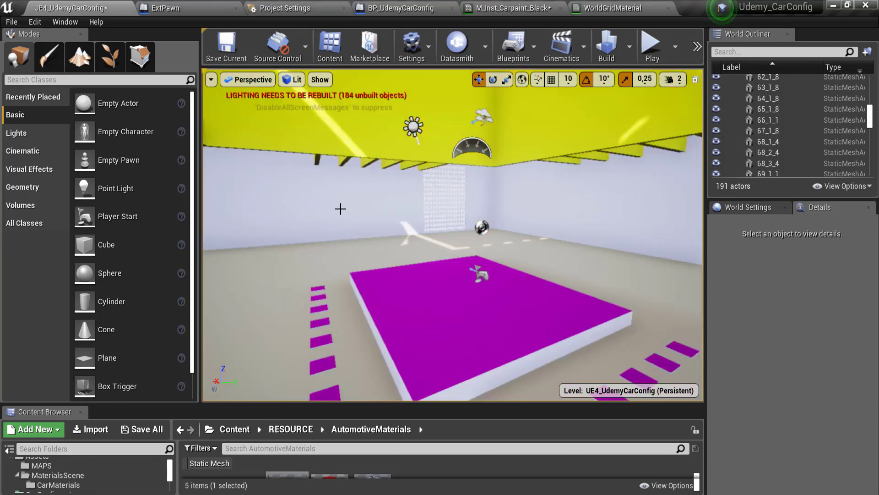
right_drag(340, 208, 341, 238)
right_drag(399, 287, 412, 247)
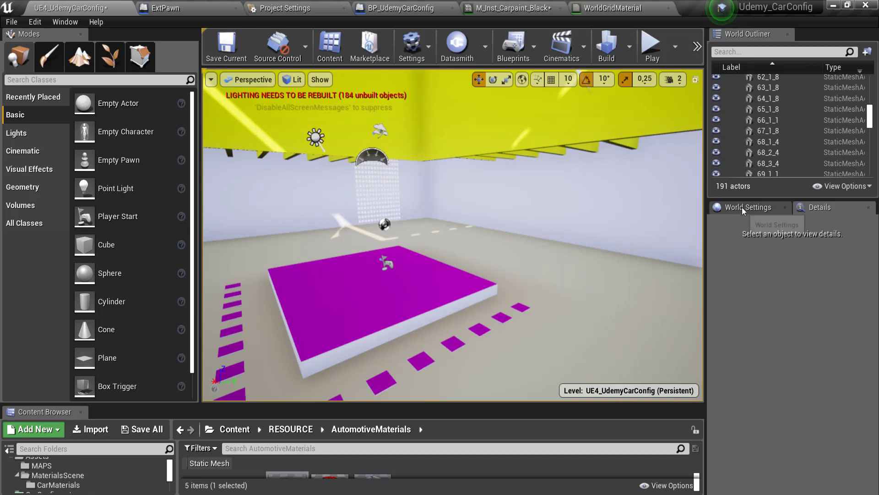
Show World Settings with Lightmass Settings expanded and set Lighting Quality to Preview
click(757, 207)
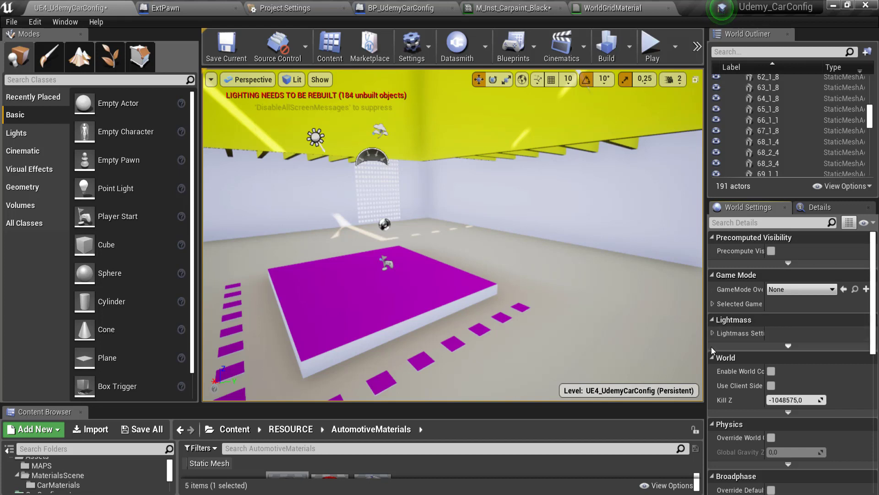
click(713, 333)
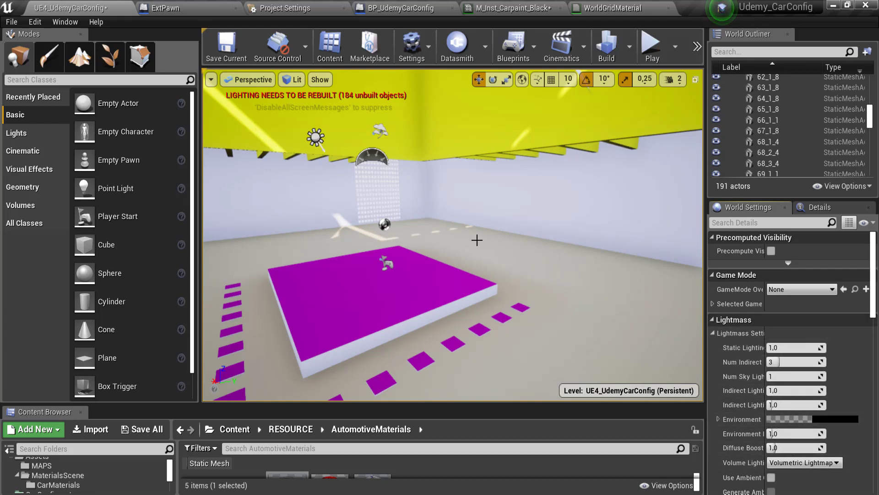
click(630, 47)
mouse_move(656, 95)
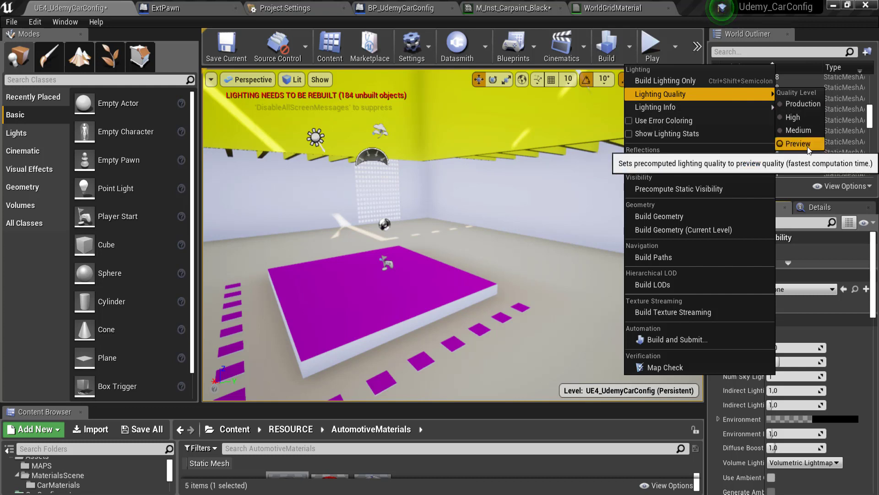
click(802, 104)
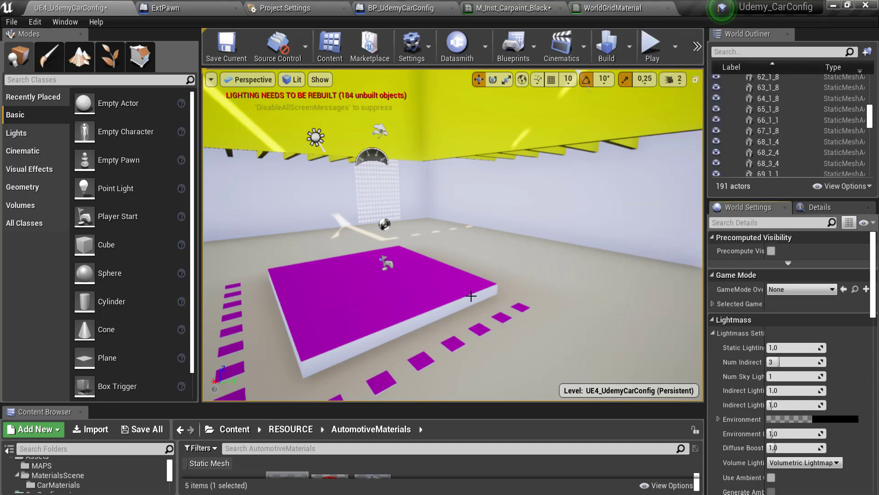
drag(476, 240, 449, 274)
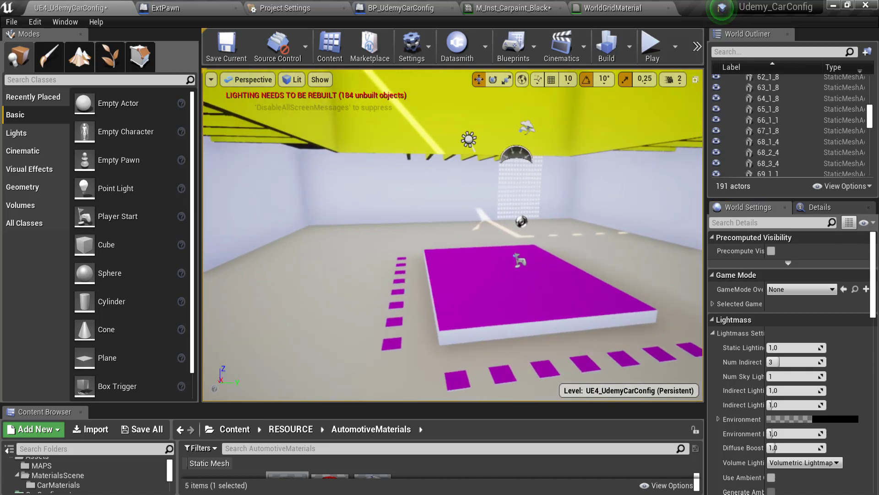
mouse_move(449, 275)
right_down()
mouse_move(440, 238)
mouse_move(422, 270)
right_up()
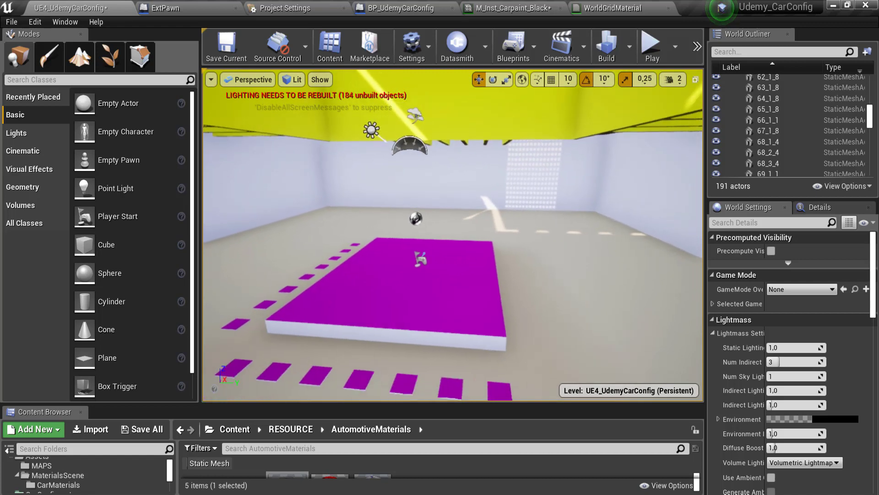
drag(421, 270, 403, 238)
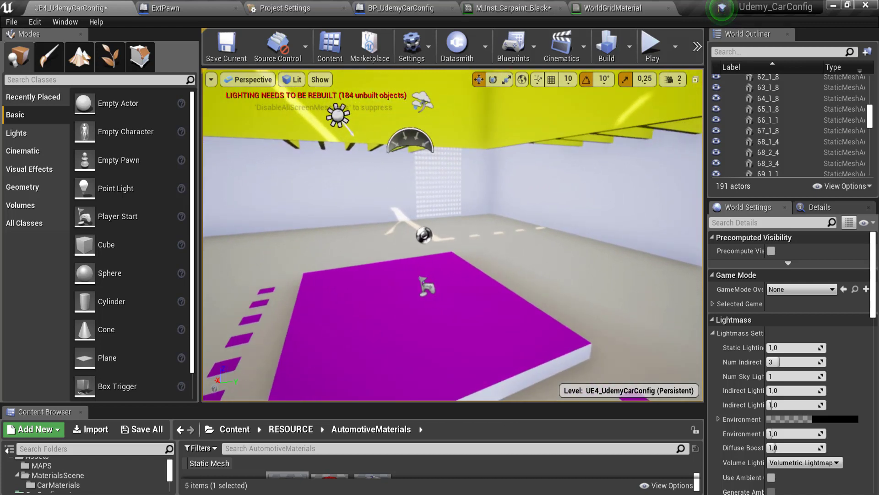
mouse_move(403, 238)
right_down()
mouse_move(439, 256)
mouse_move(421, 229)
right_up()
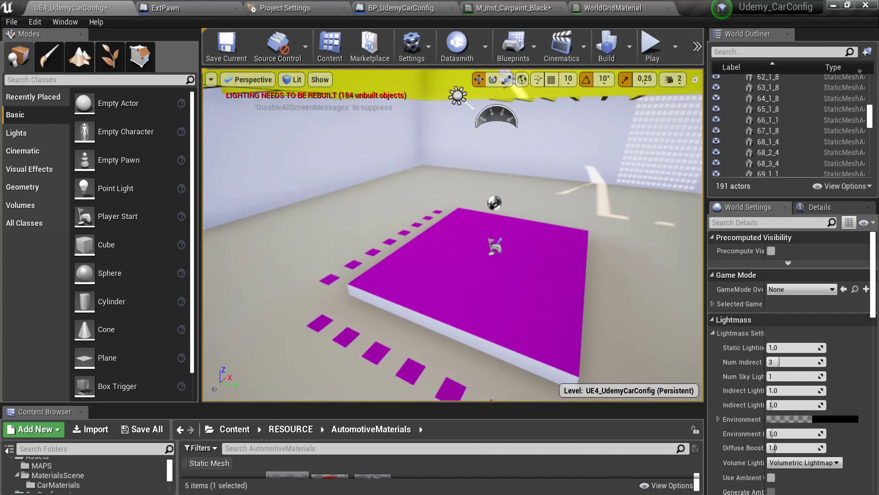
right_drag(463, 197, 463, 197)
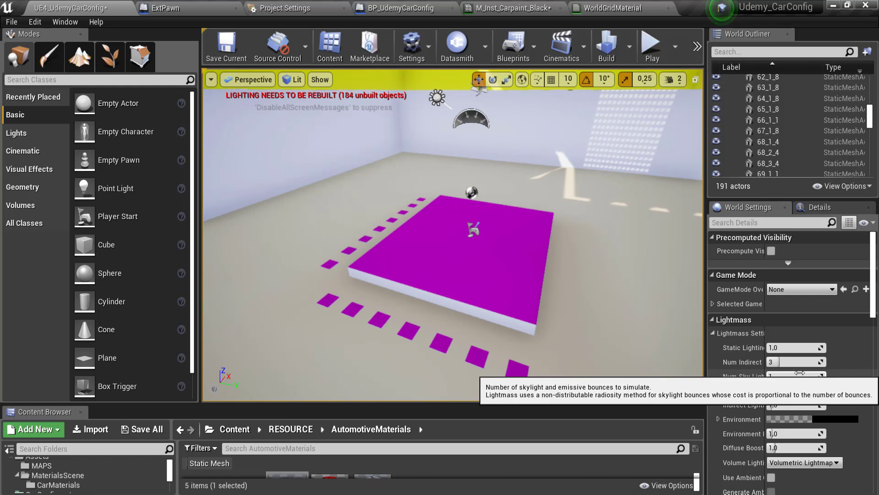
Widen the Details panel and select the Static Lighting Level value in Lightmass Settings
scroll(796, 361, down, 2)
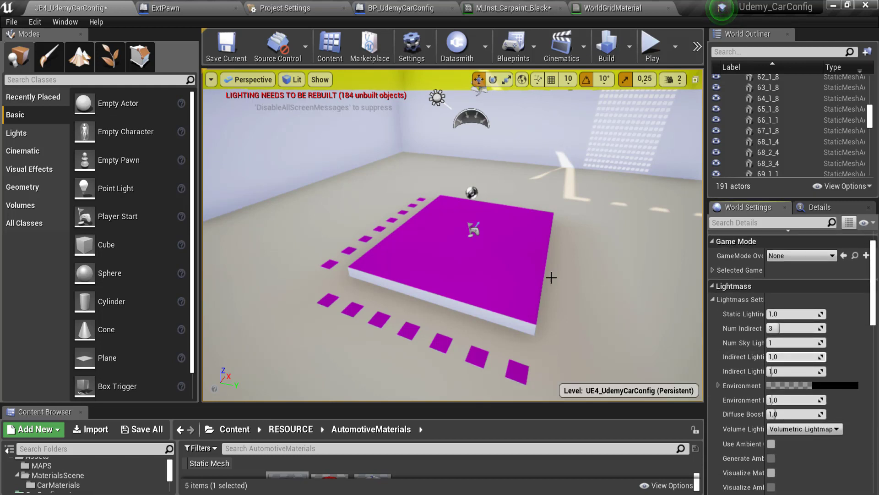
mouse_move(552, 274)
right_down()
mouse_move(564, 243)
mouse_move(554, 261)
right_up()
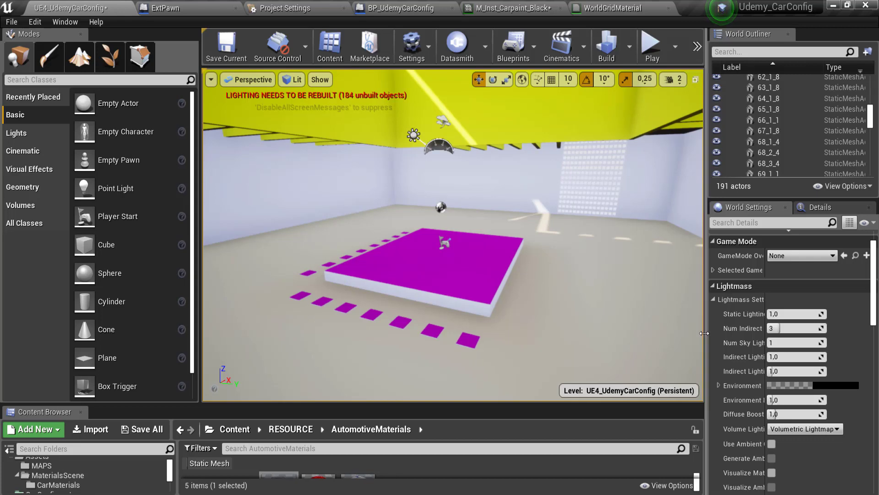
drag(706, 334, 656, 328)
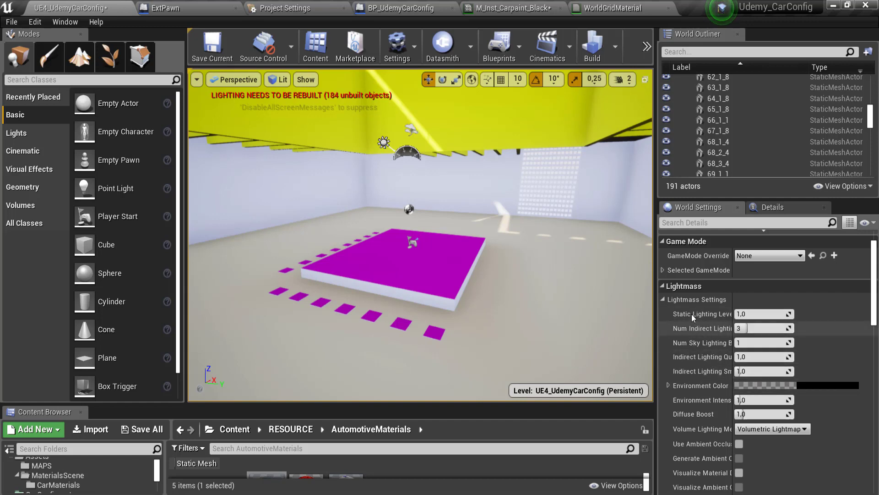
mouse_move(716, 326)
click(768, 315)
click(758, 315)
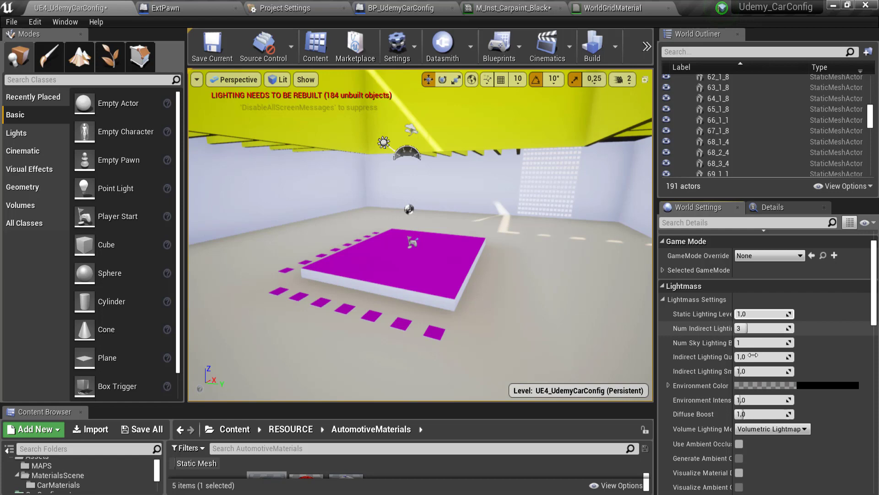
double_click(756, 315)
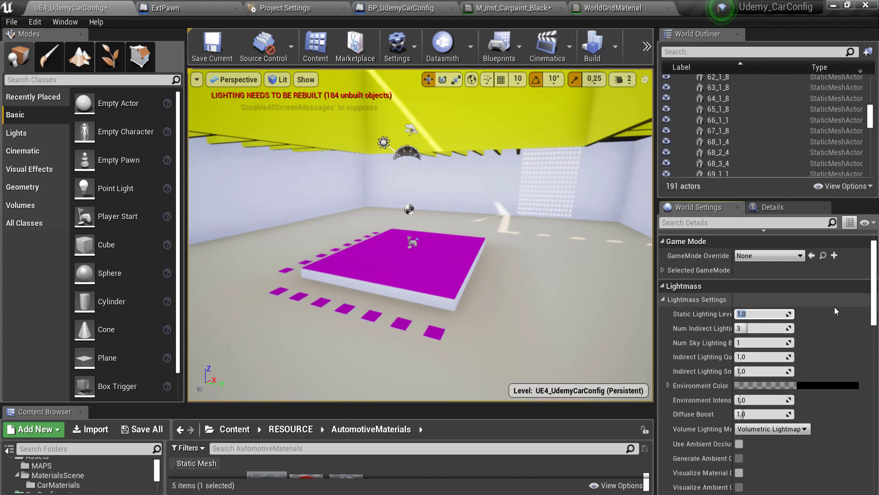
Set Num Indirect Lighting Bounces to 9 and Num Sky Lighting Bounces to 12, then go to BP_UdemyCarConfig
click(753, 328)
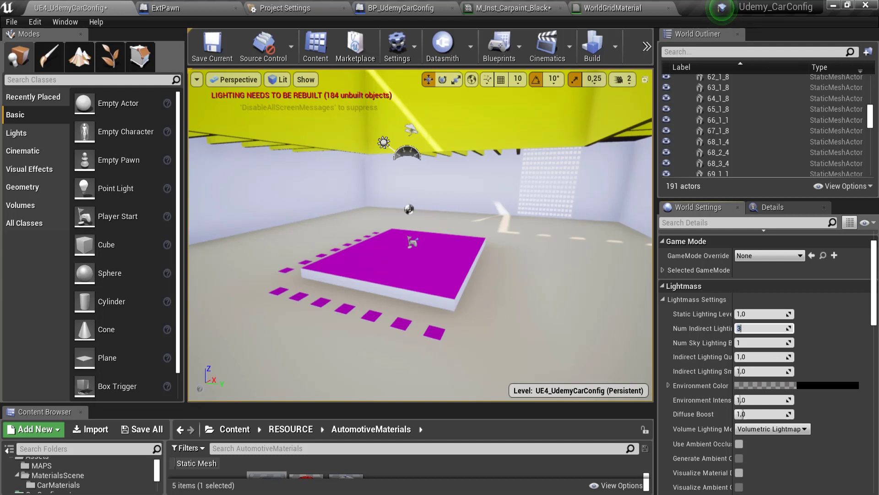
text(9)
key(Return)
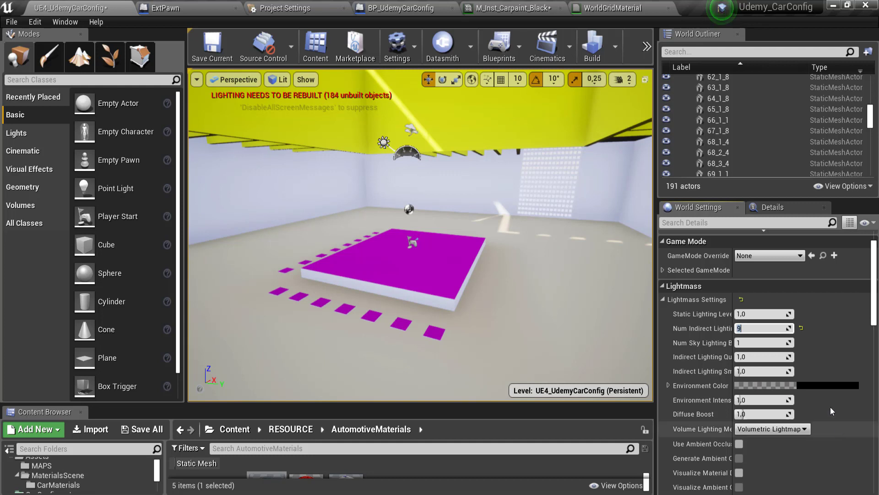
key(Tab)
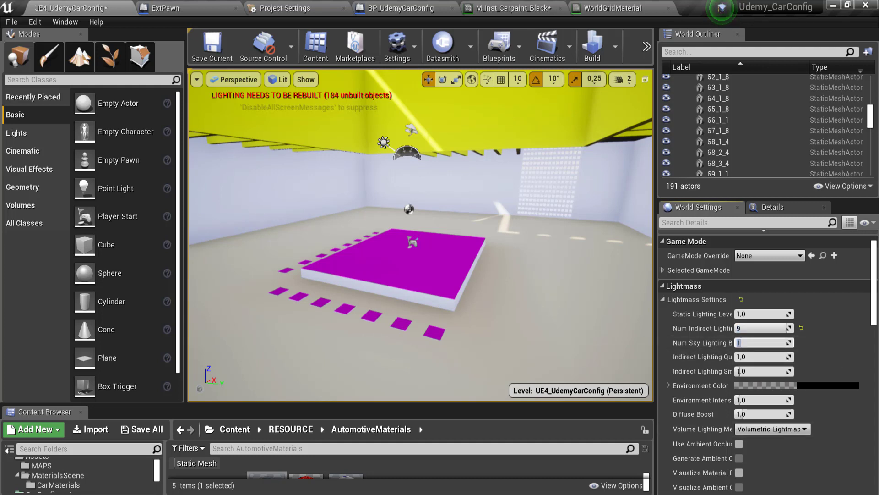
text(1)
key(Return)
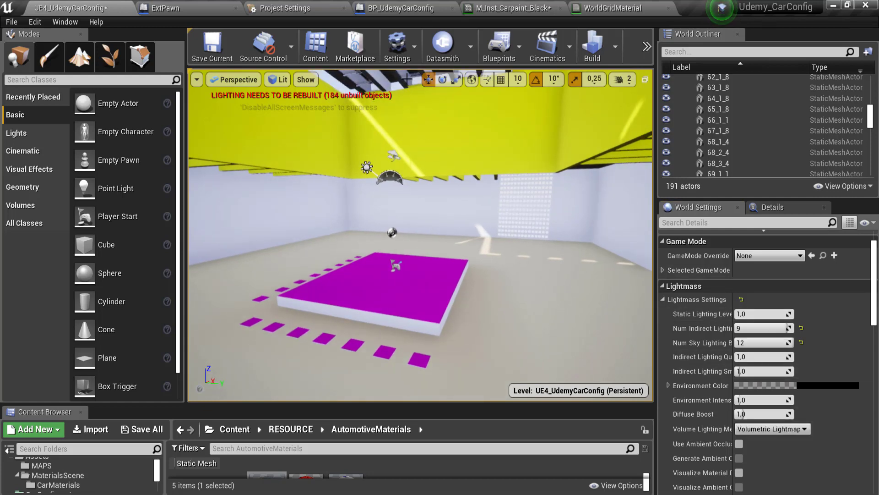
click(396, 8)
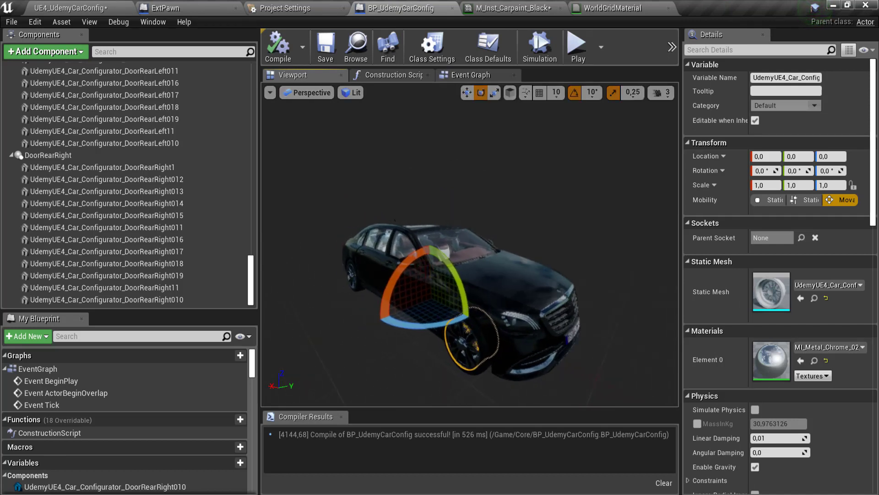
Orbit to a frontal view of the car and select its body and rear-right door
drag(515, 189, 515, 190)
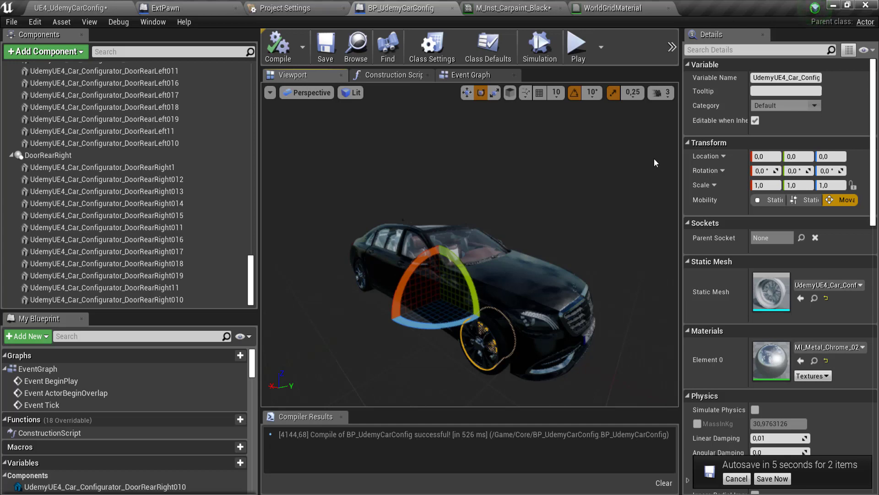
click(547, 284)
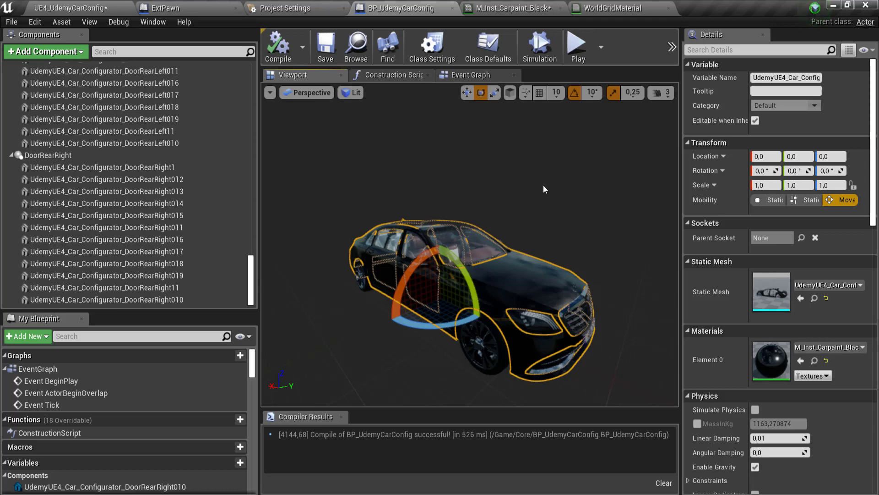
click(413, 297)
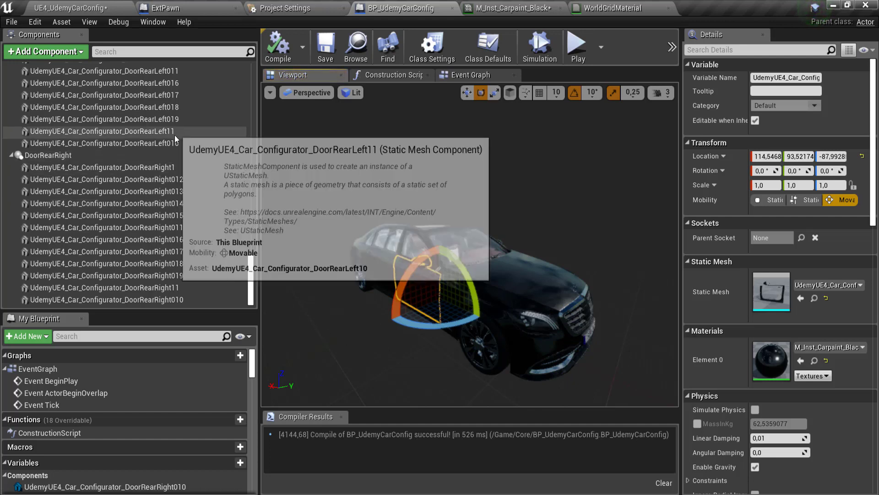
Select all components from DefaultSceneRoot to DoorRearRight and set their Mobility to Static
scroll(178, 141, up, 2)
scroll(177, 141, up, 3)
drag(252, 239, 254, 81)
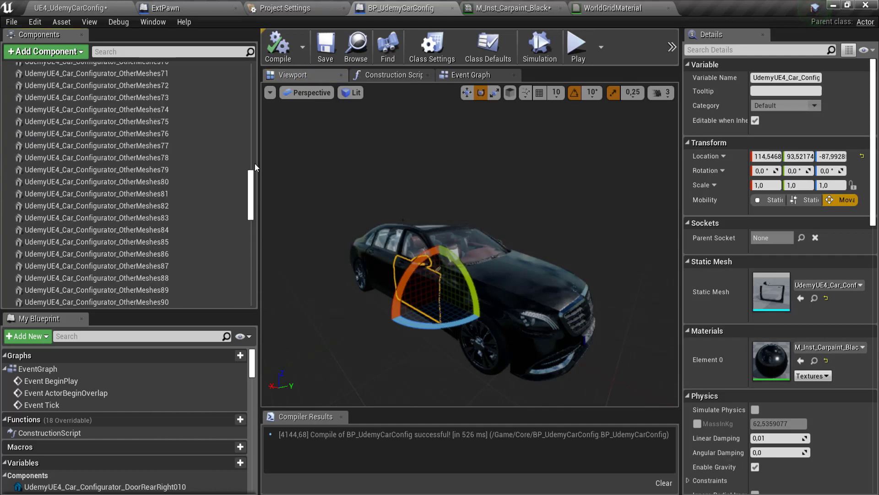
click(125, 85)
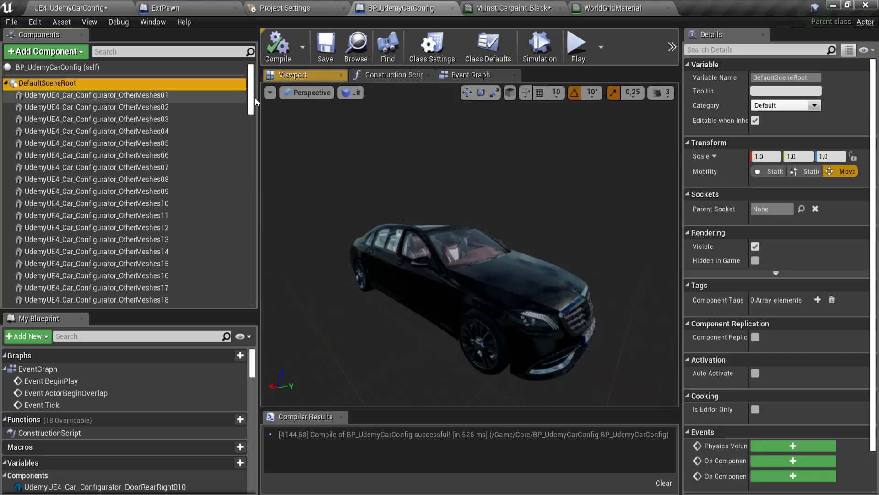
drag(252, 97, 255, 303)
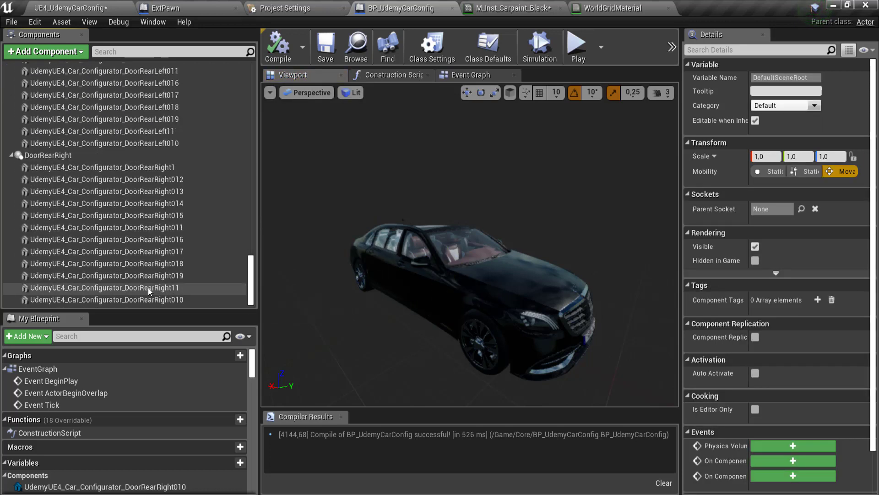
shift+click(140, 301)
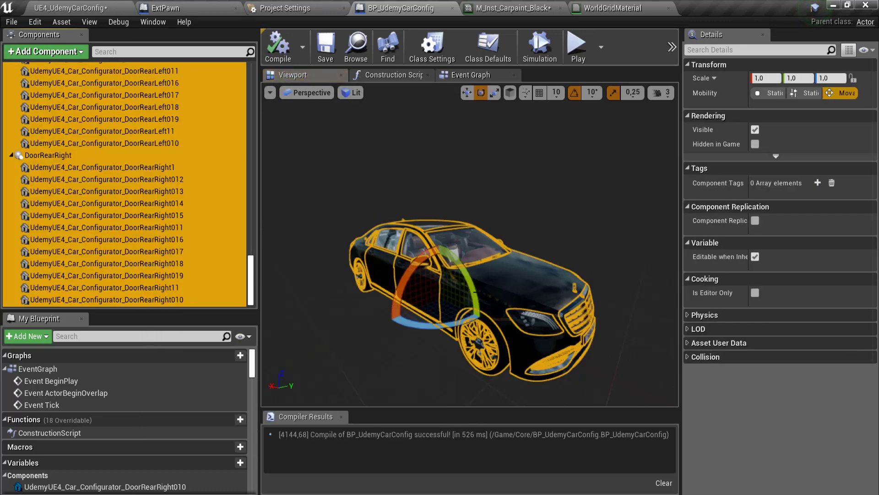
click(773, 92)
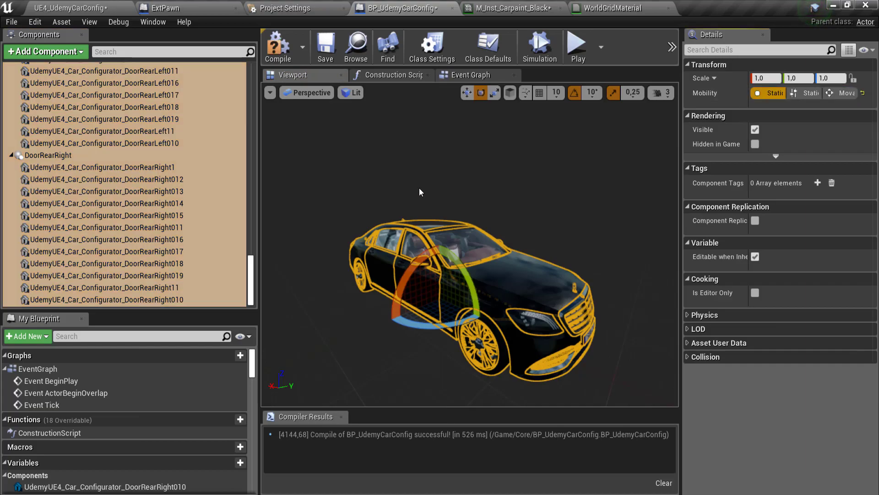